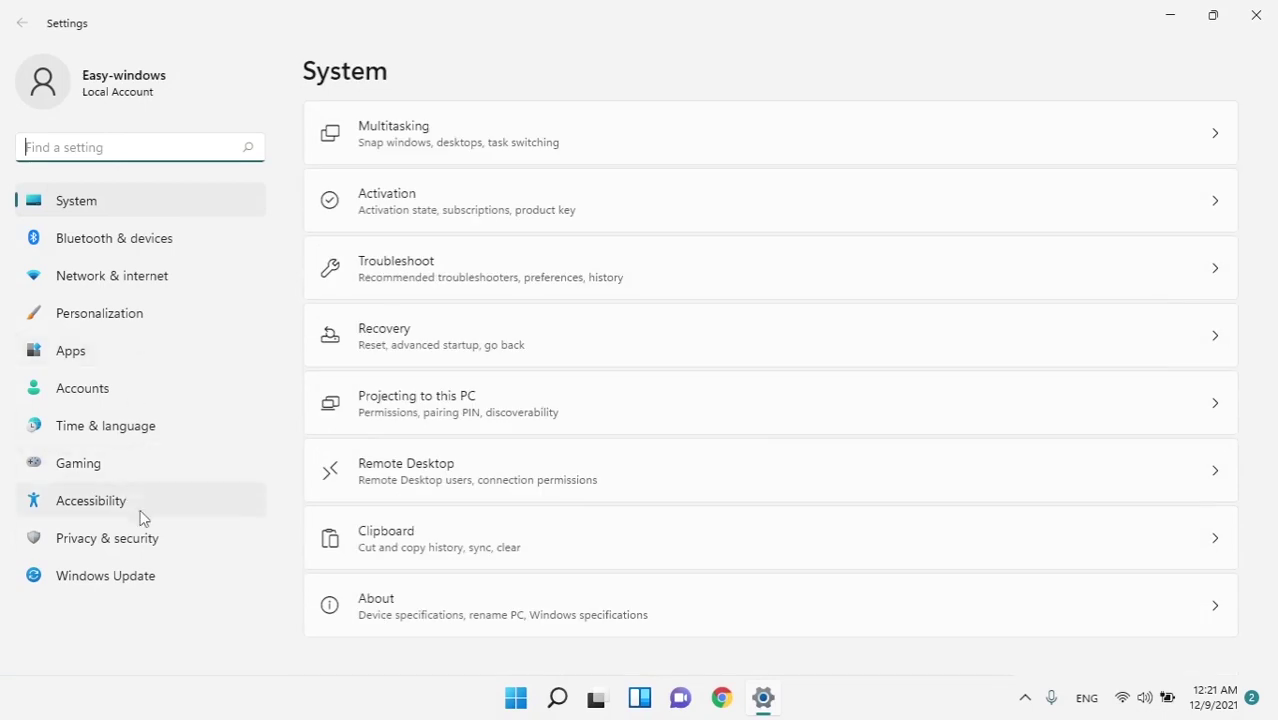
- Open the Date & time settings and turn off automatic time setting and automatic daylight saving adjustment
left_click(134, 540)
left_click(117, 502)
left_click(122, 428)
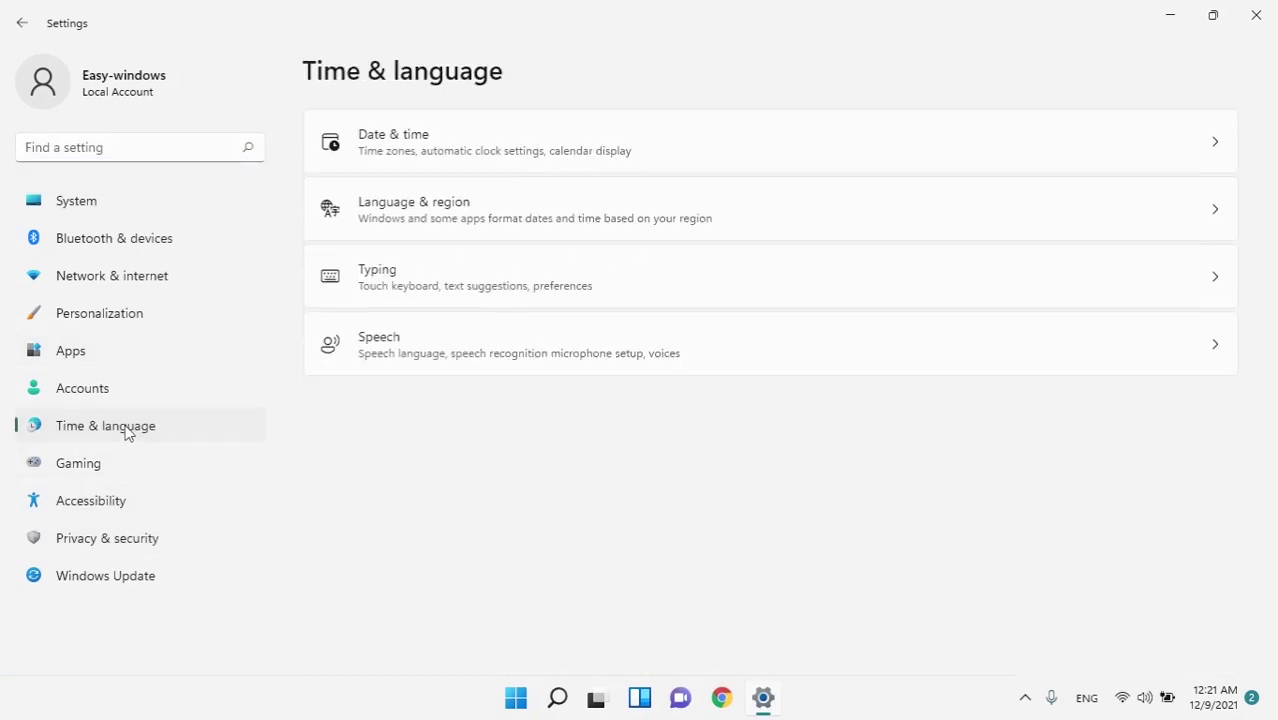
left_click(692, 170)
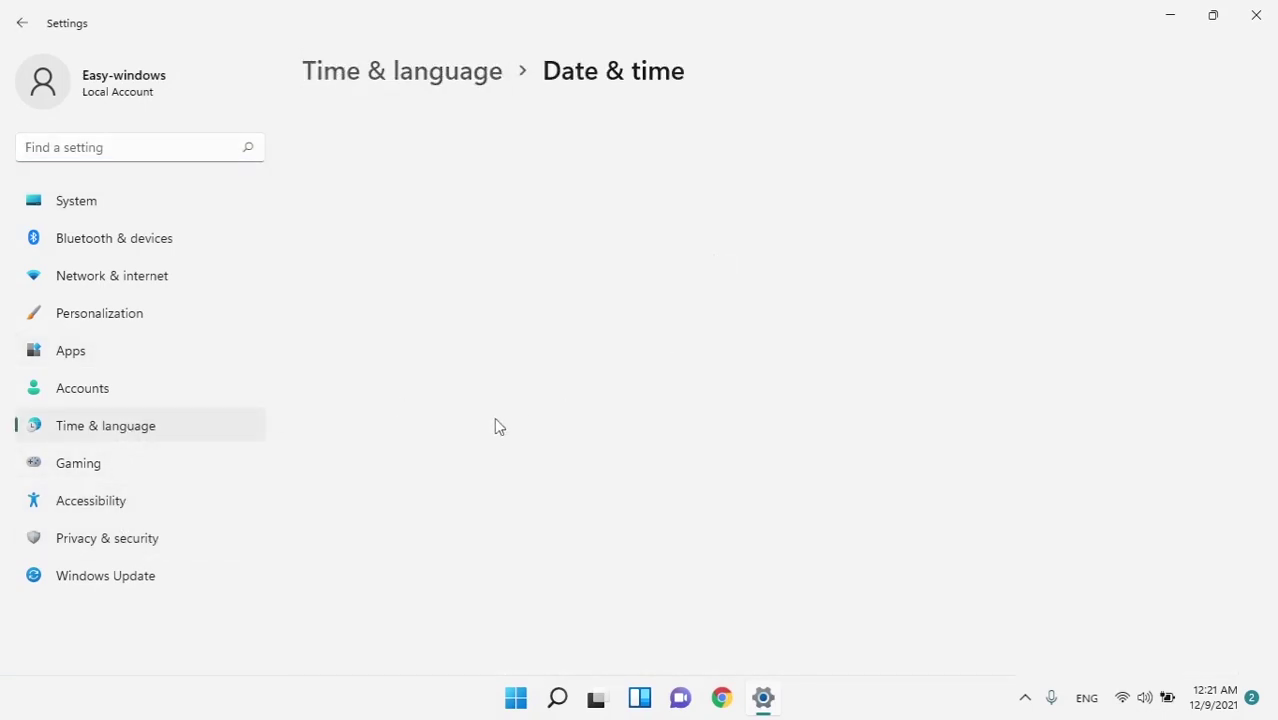
left_click(1203, 206)
left_click(1201, 275)
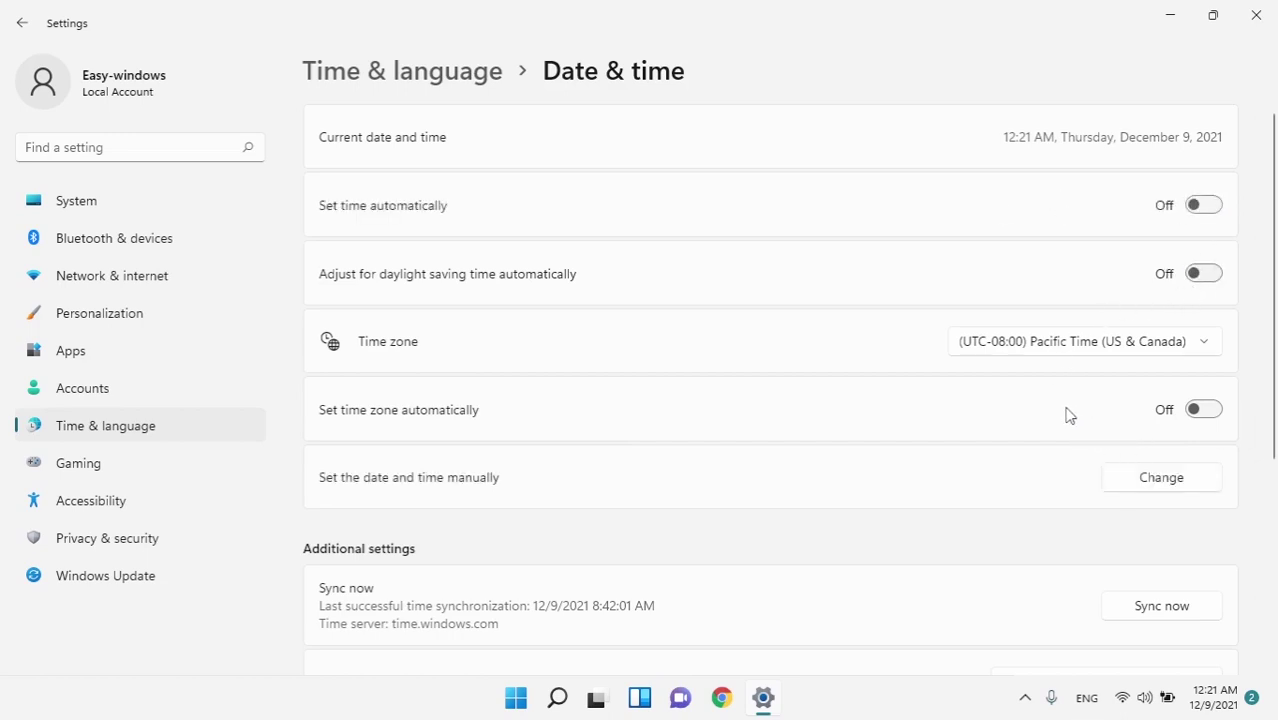
- Start setting the date and time manually and choose October as the month
scroll(1108, 368, "down", 2)
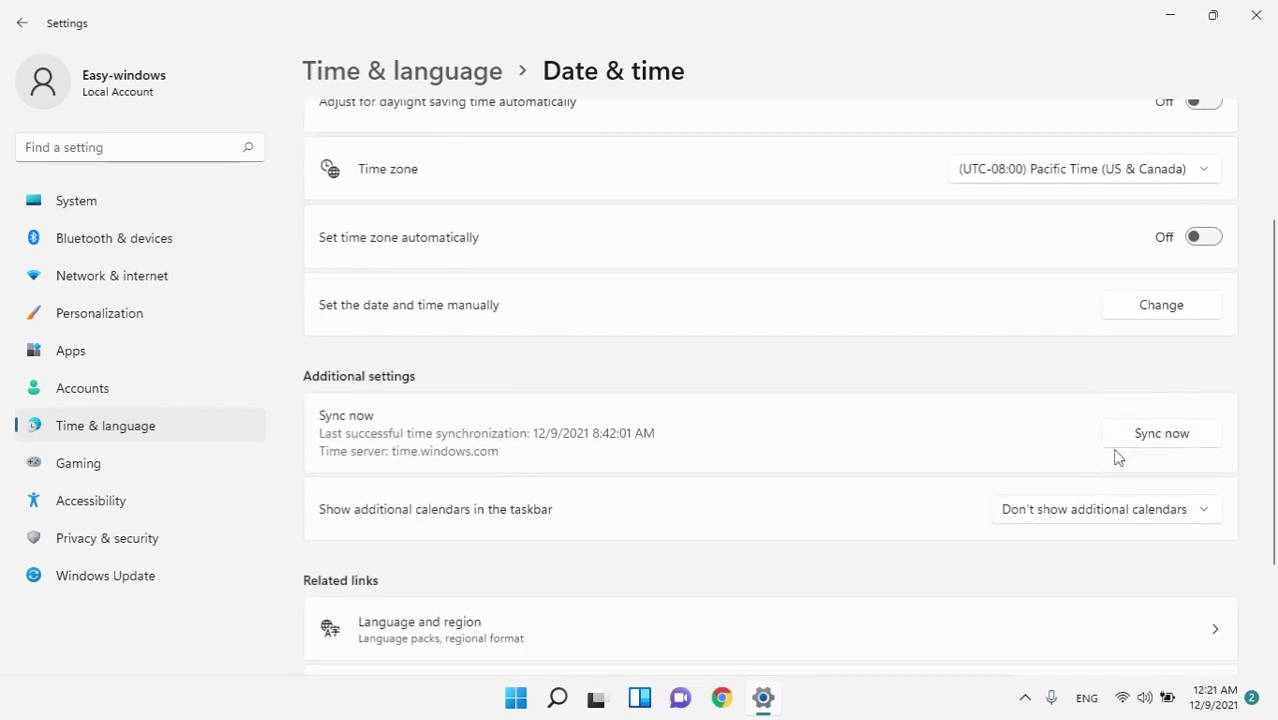
left_click(1161, 305)
left_click(464, 287)
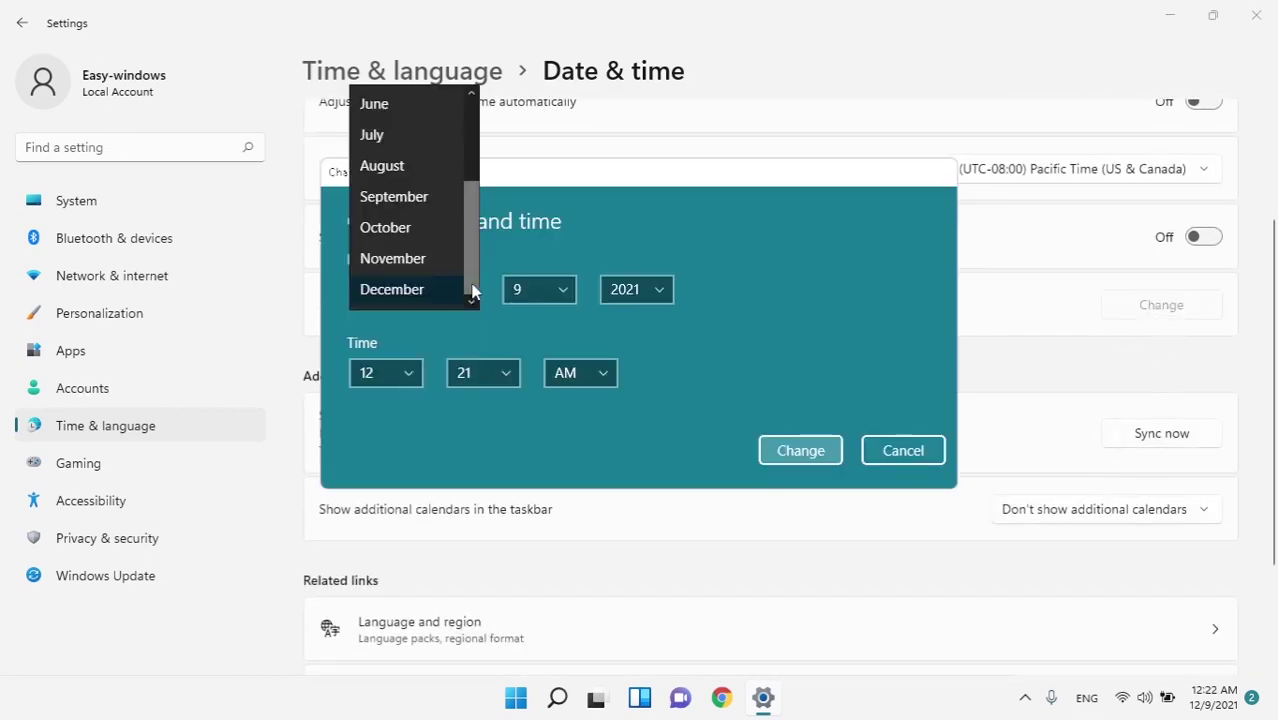
left_click(604, 256)
left_click(419, 295)
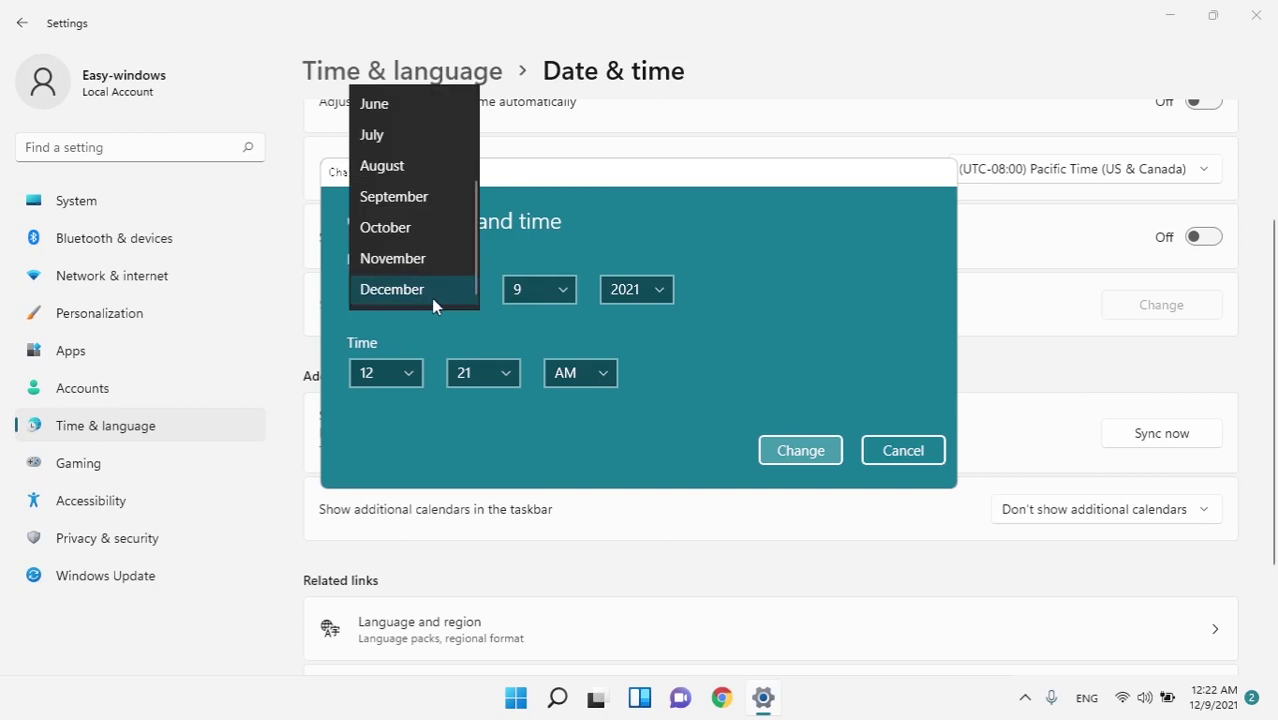
left_click(385, 228)
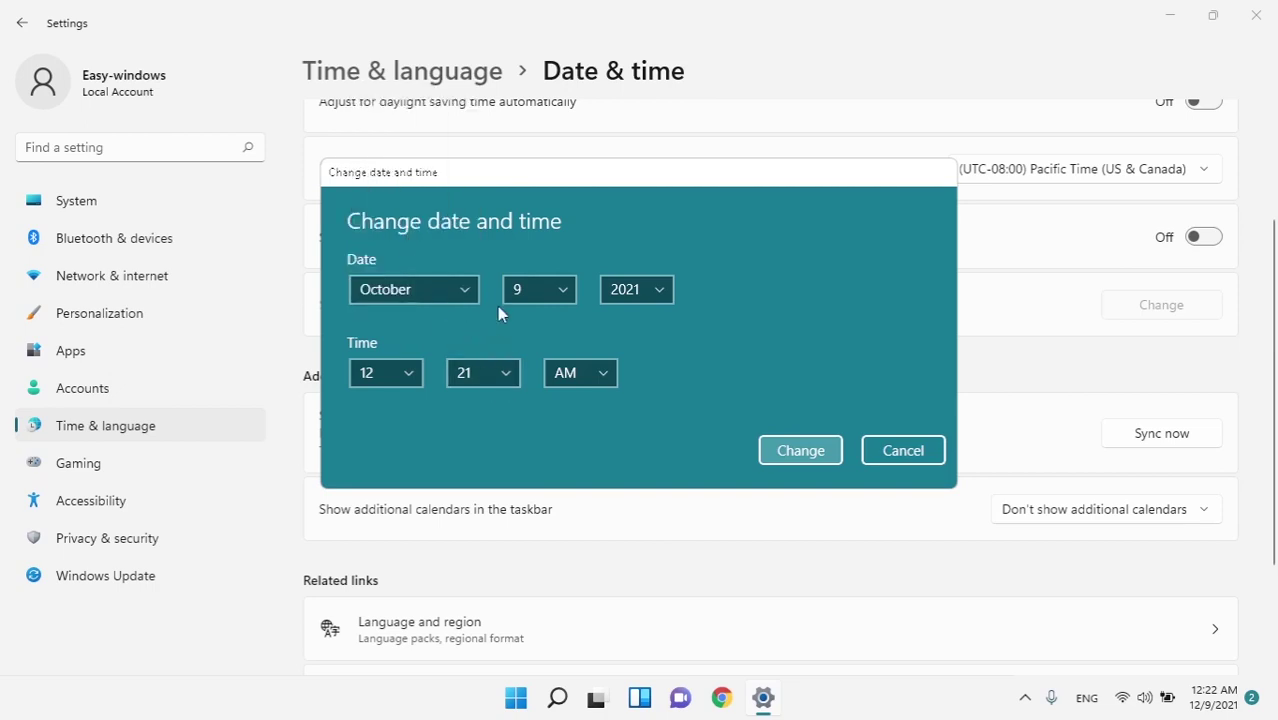
- Set the month to December and the day to 9 in the manual date change
left_click(540, 294)
left_click(452, 295)
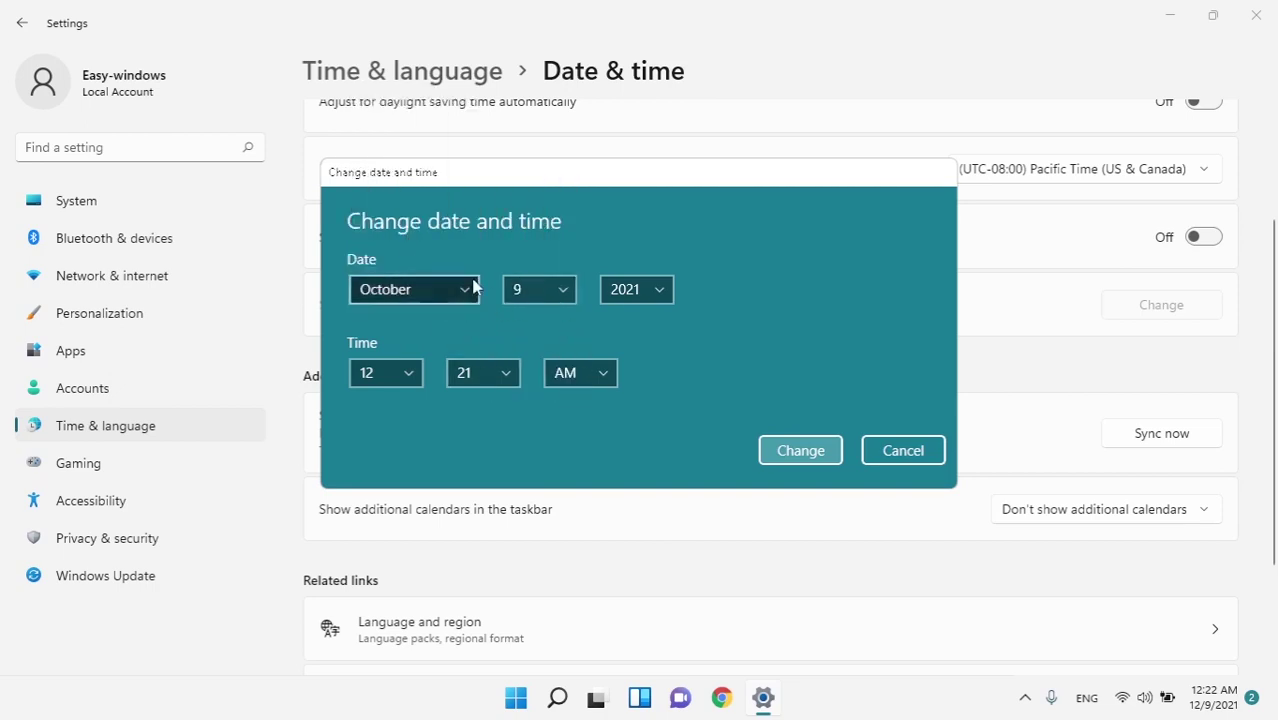
left_click(472, 282)
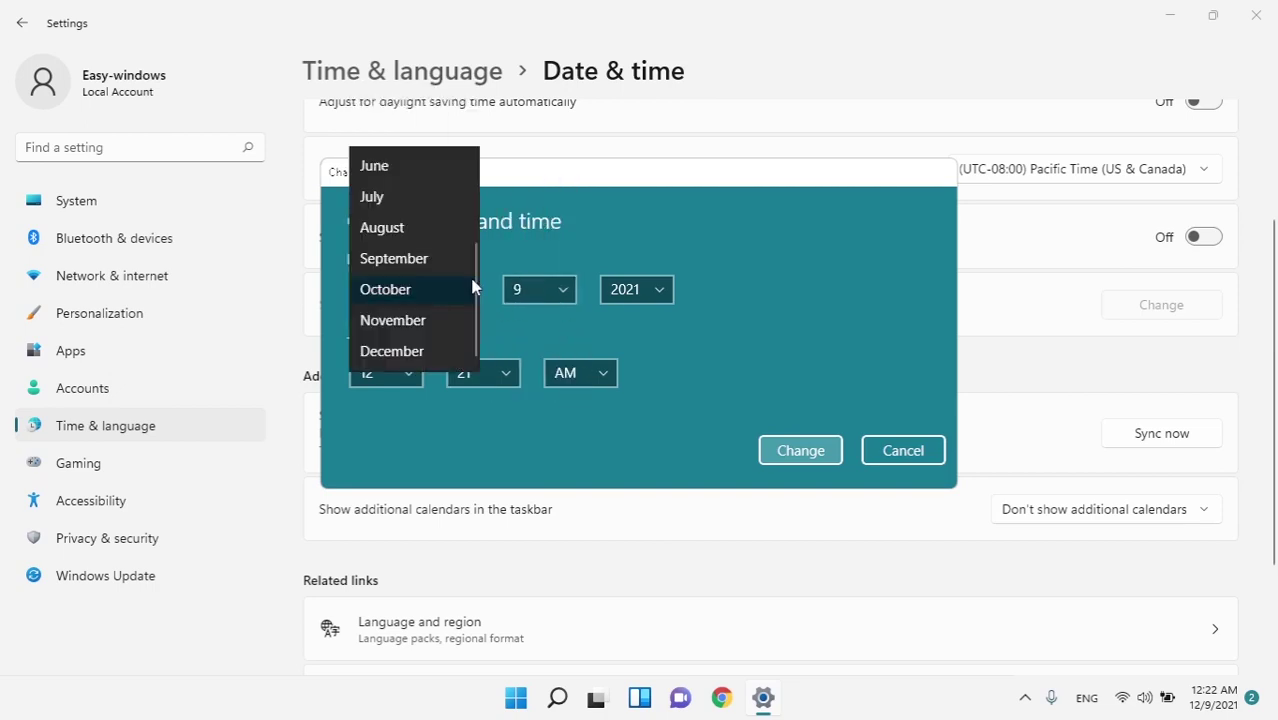
left_click(416, 350)
left_click(549, 290)
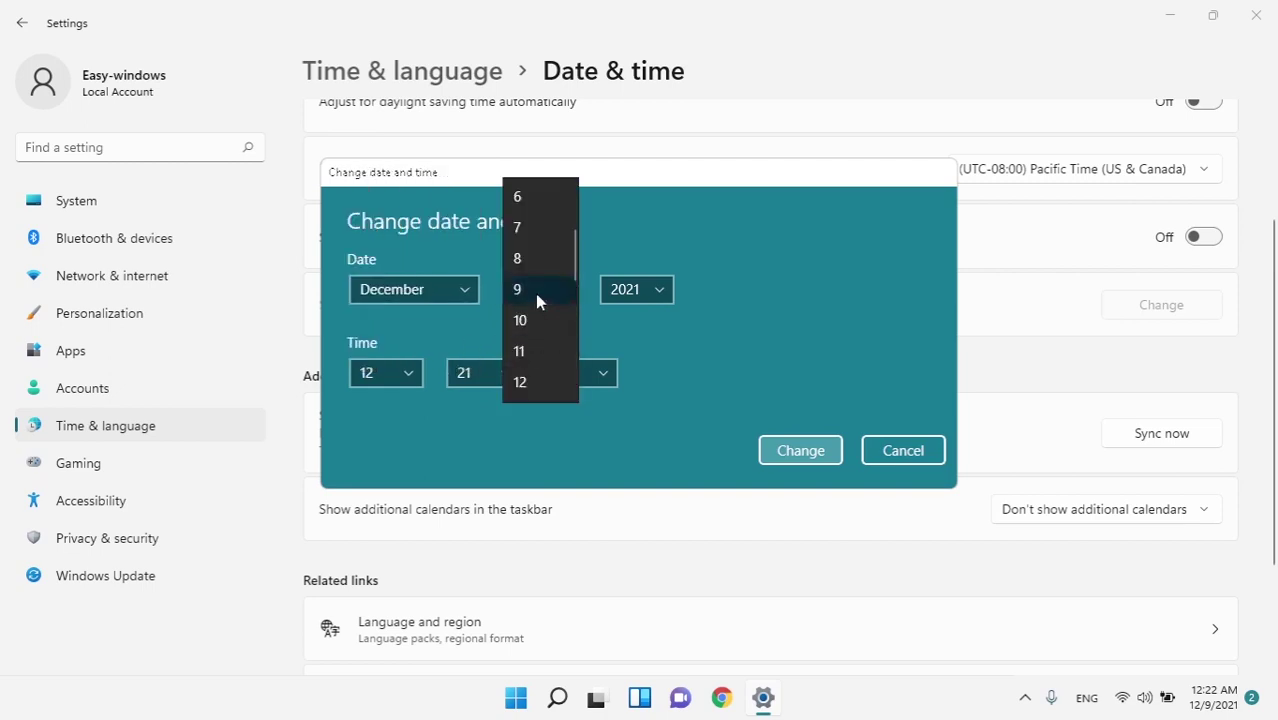
left_click(535, 291)
- Set the time to 11:54 AM, apply the manual change and close Settings
left_click(385, 372)
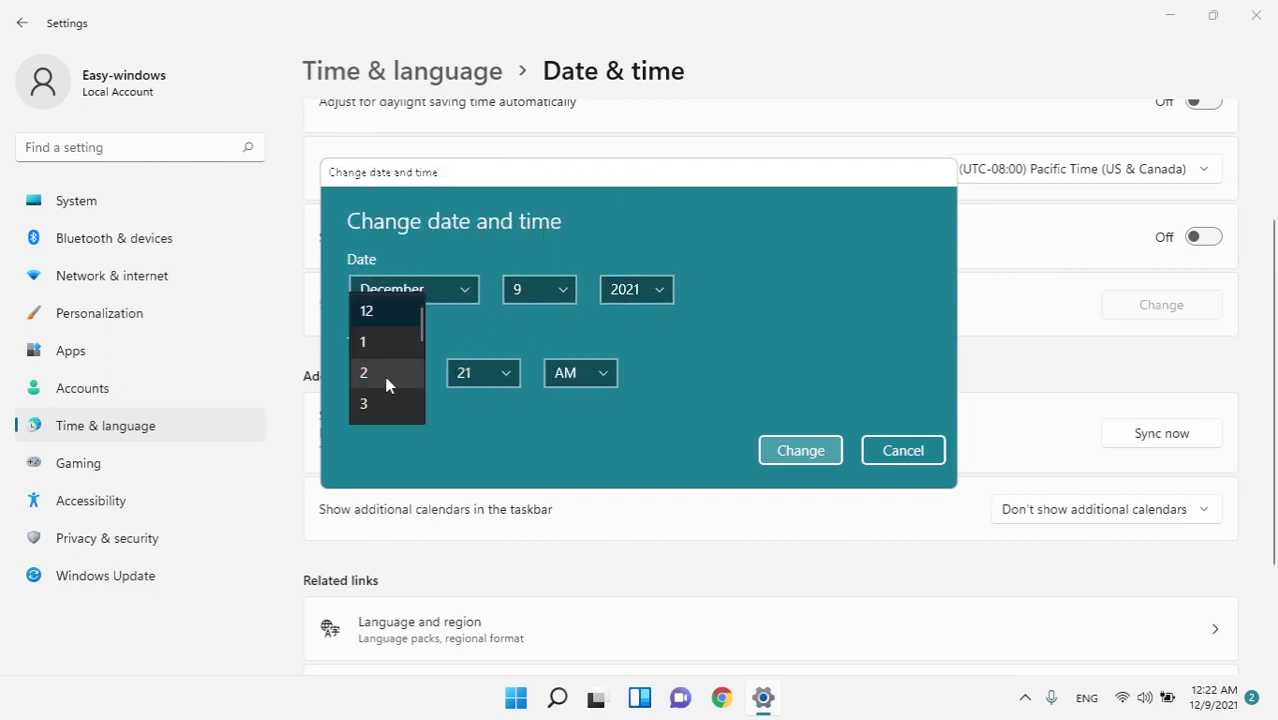
scroll(378, 358, "down", 1)
scroll(377, 350, "down", 3)
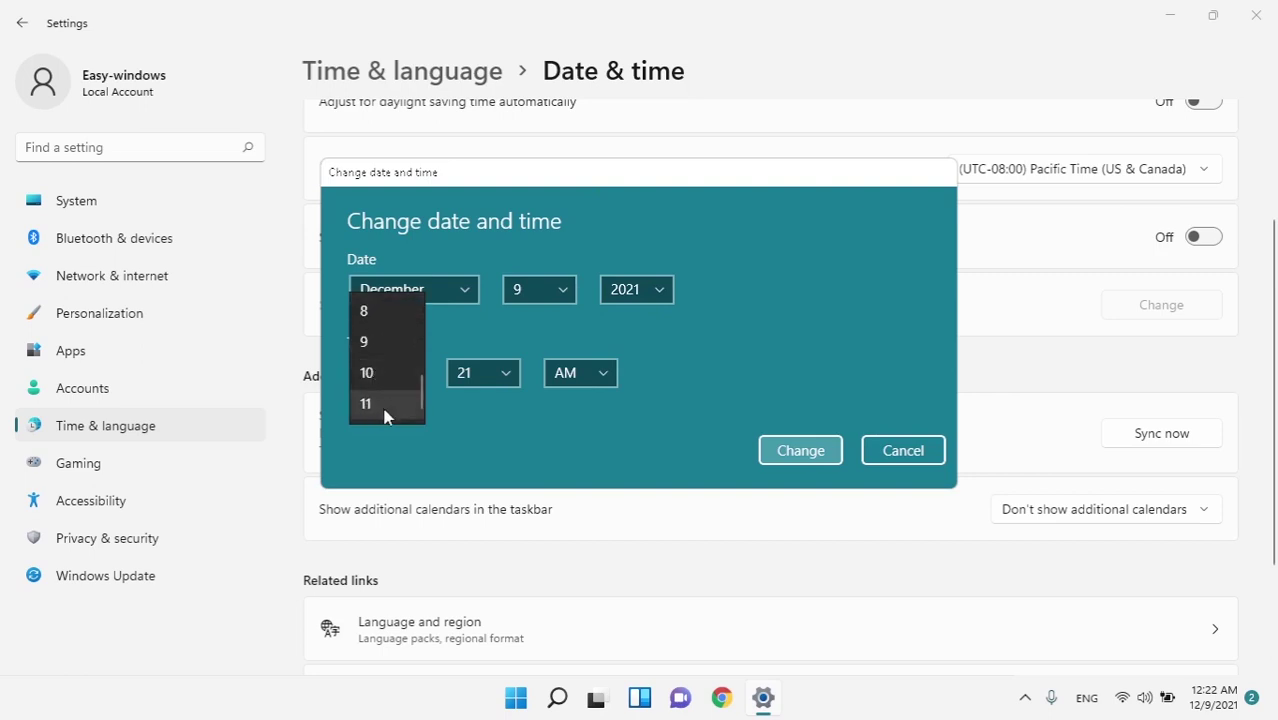
left_click(385, 405)
left_click(493, 378)
scroll(487, 390, "down", 4)
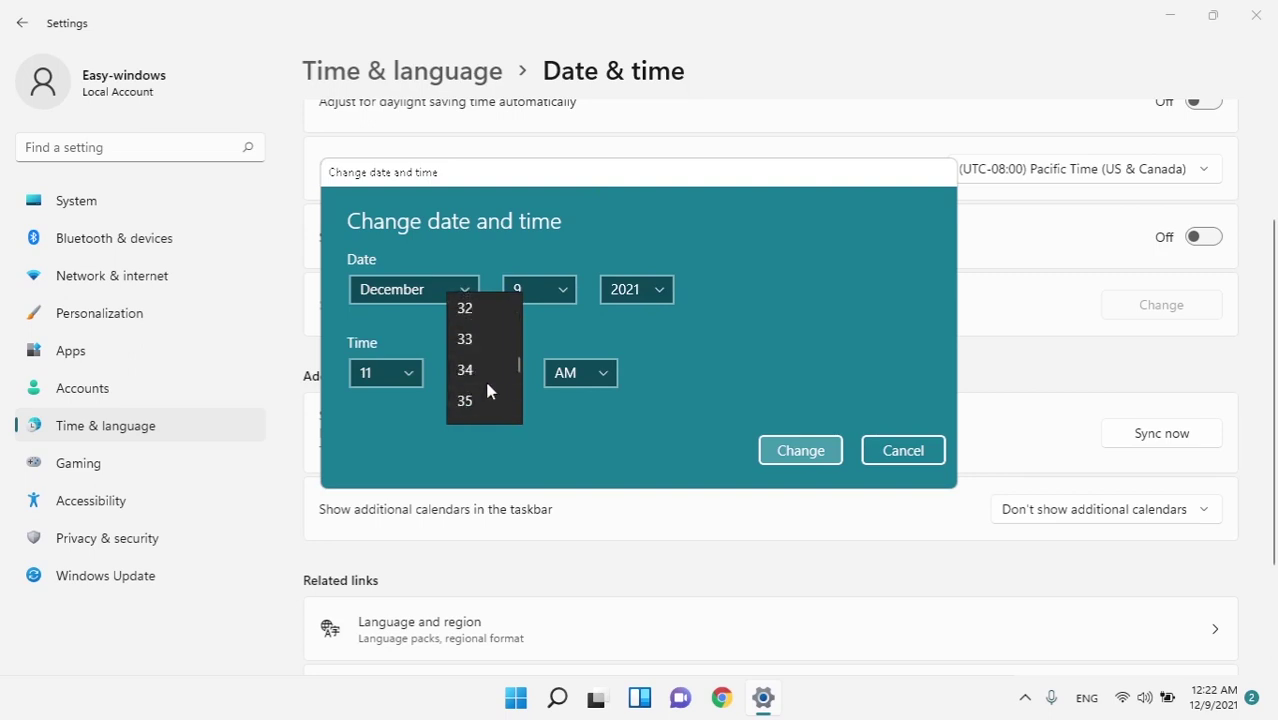
scroll(487, 390, "down", 8)
left_click(475, 335)
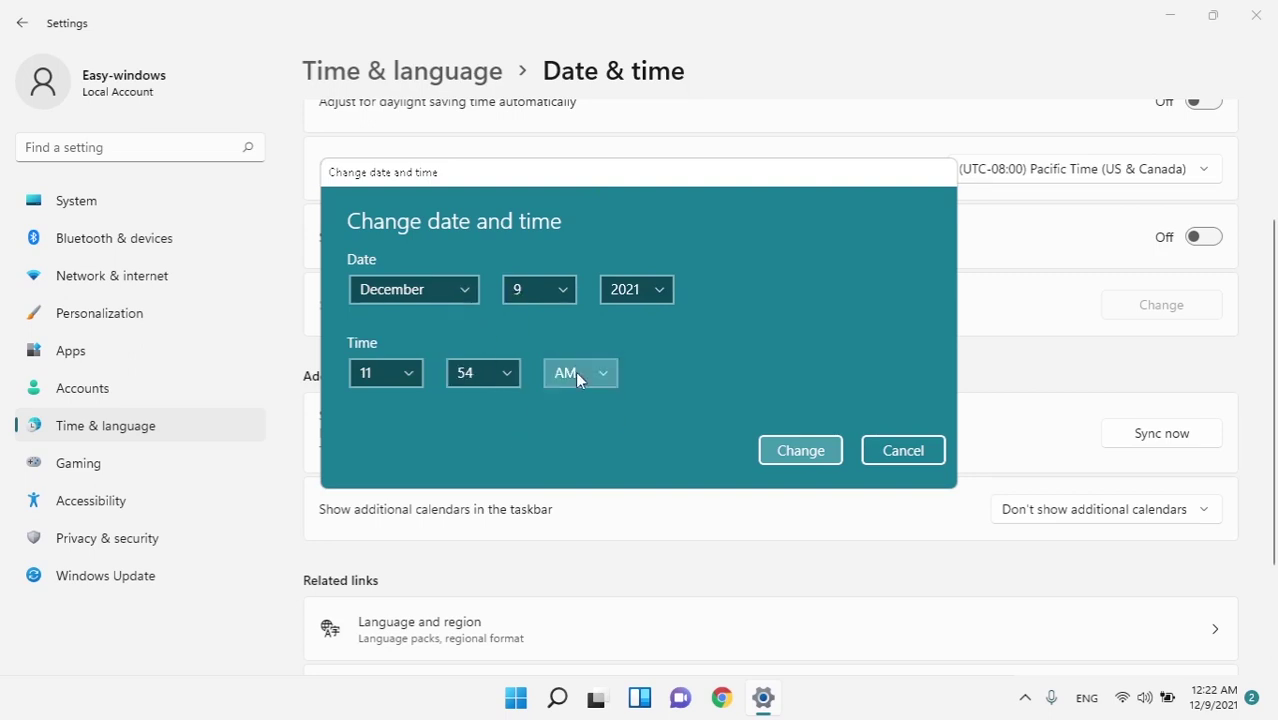
left_click(801, 459)
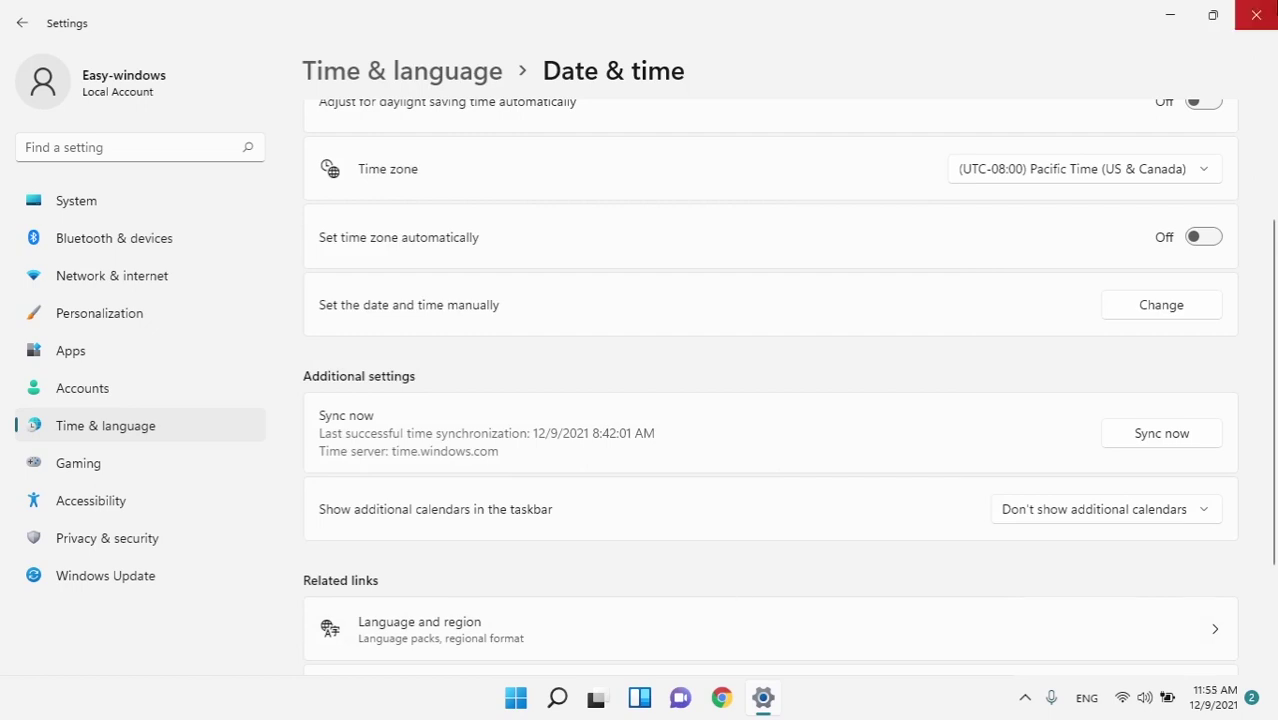
left_click(1256, 15)
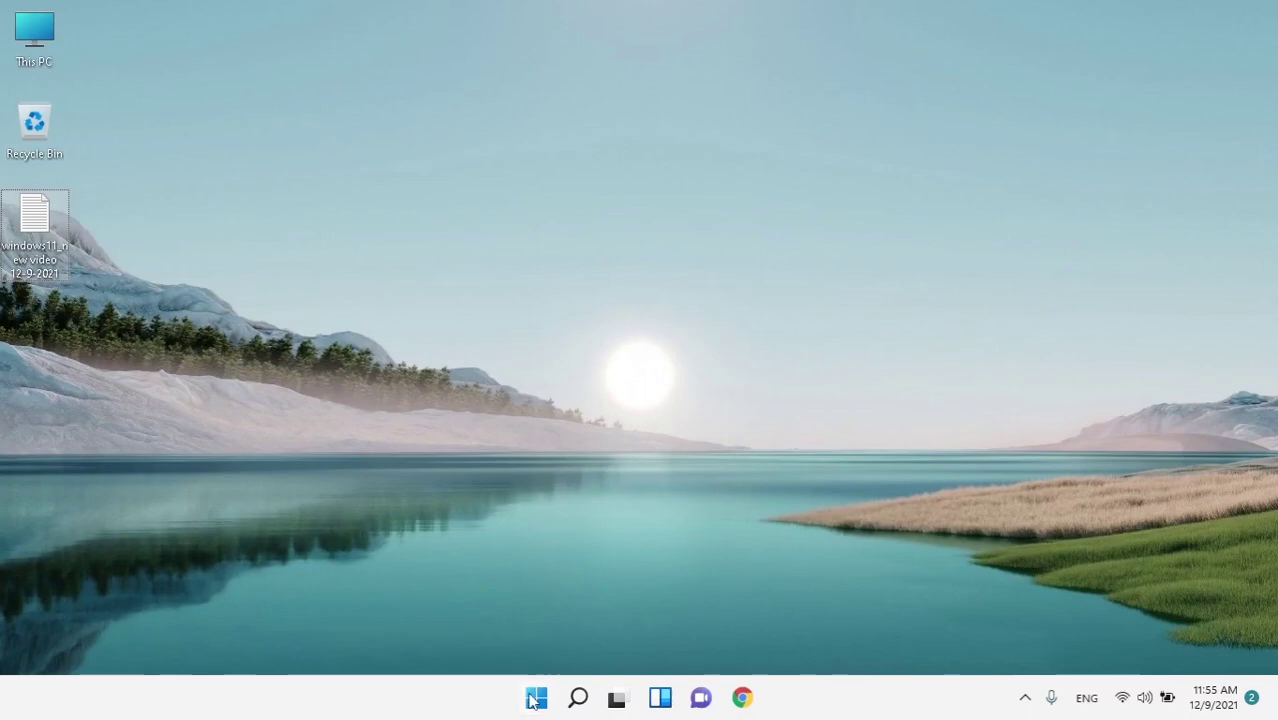
- Search for "edit group policy", open the Local Group Policy Editor and maximize its window
left_click(536, 697)
type("edit group policy")
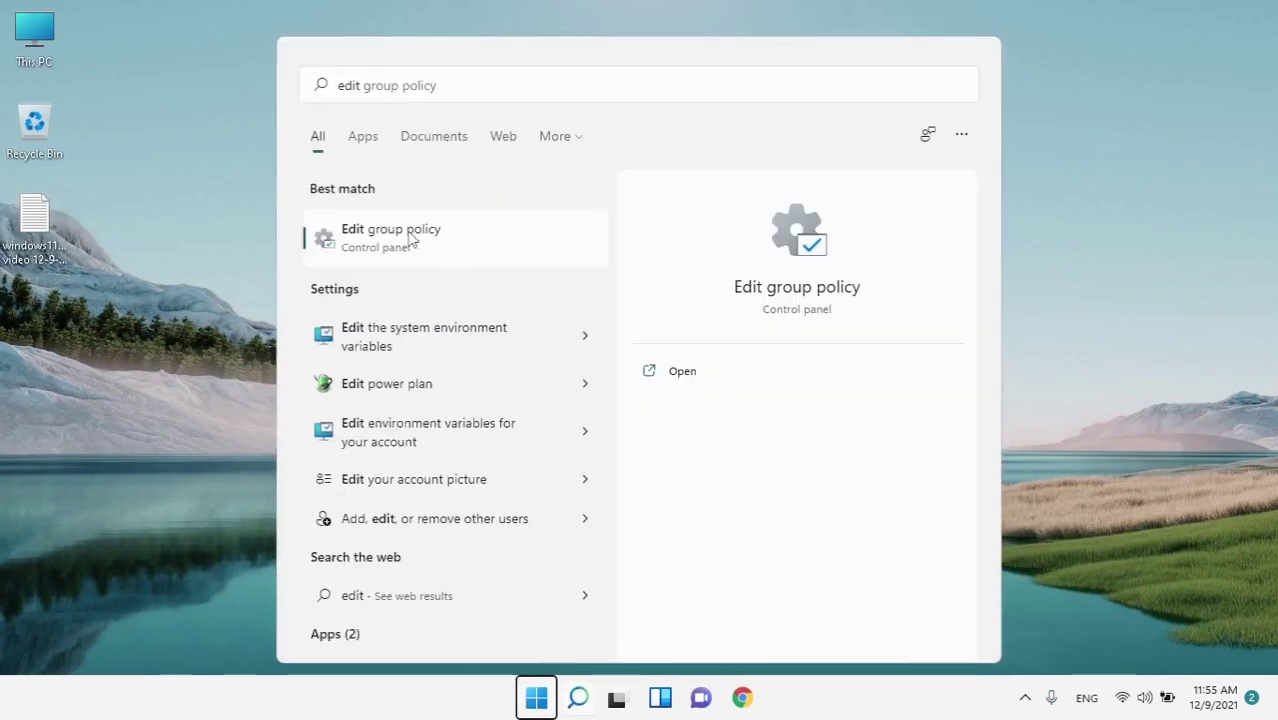
left_click(408, 243)
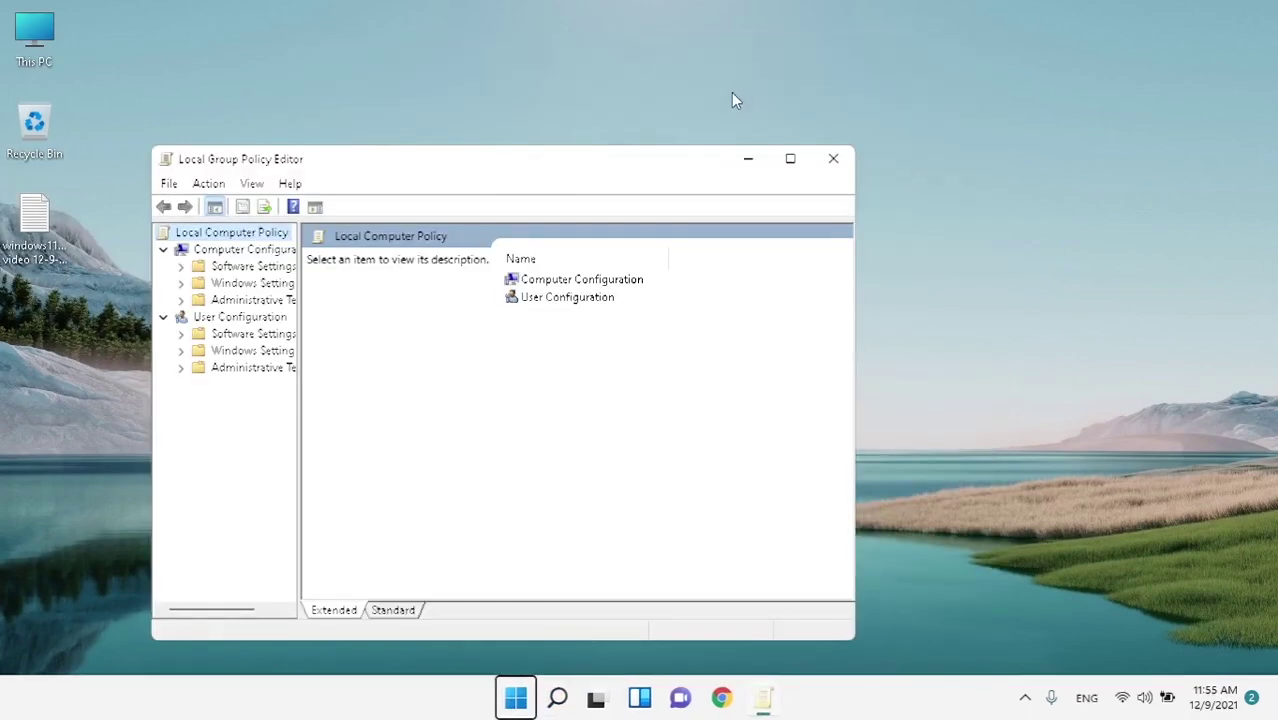
double_click(732, 165)
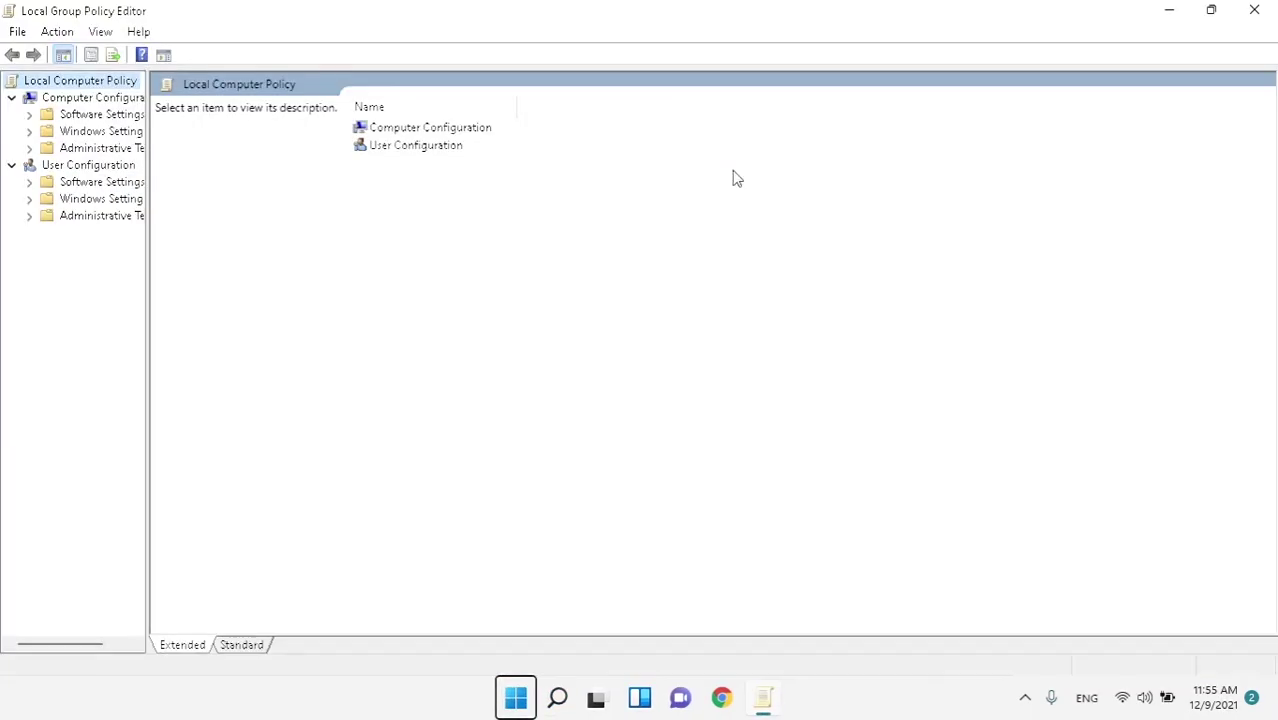
- Widen the policy tree and open Microsoft Defender Antivirus under Computer Configuration, Administrative Templates, Windows Components
left_click(66, 148)
left_click(28, 147)
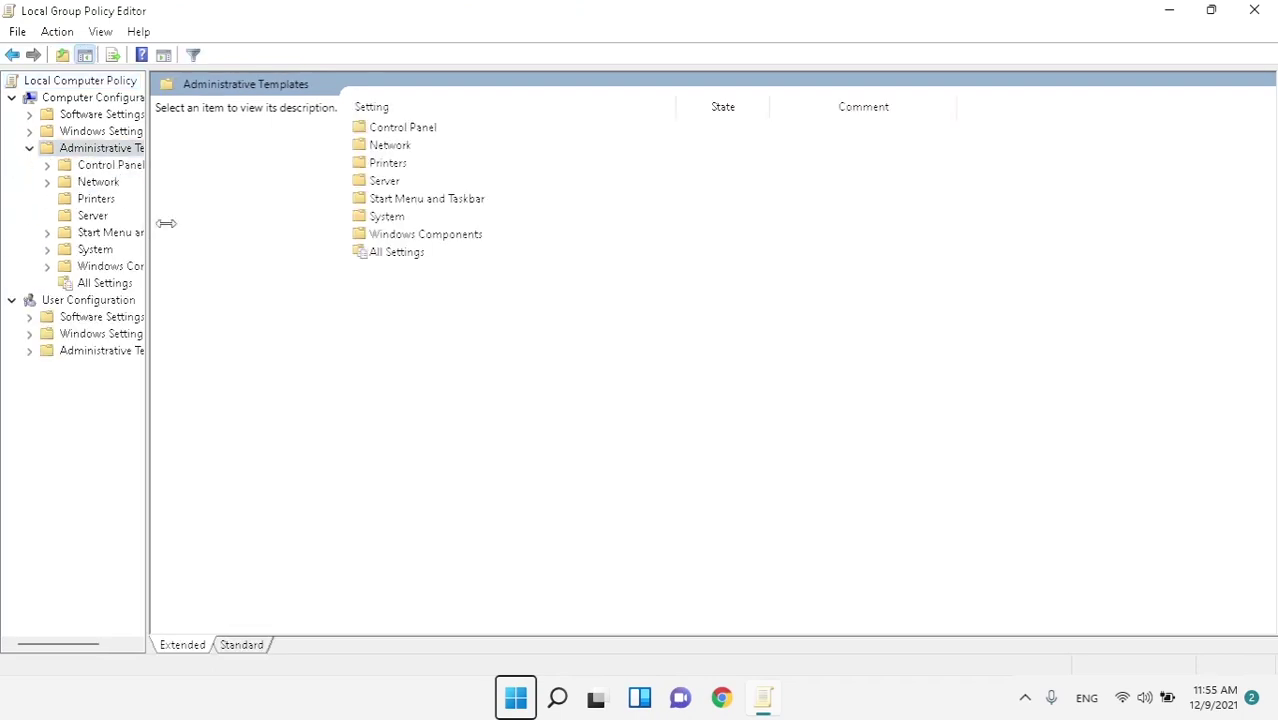
left_click_drag(166, 223, 546, 228)
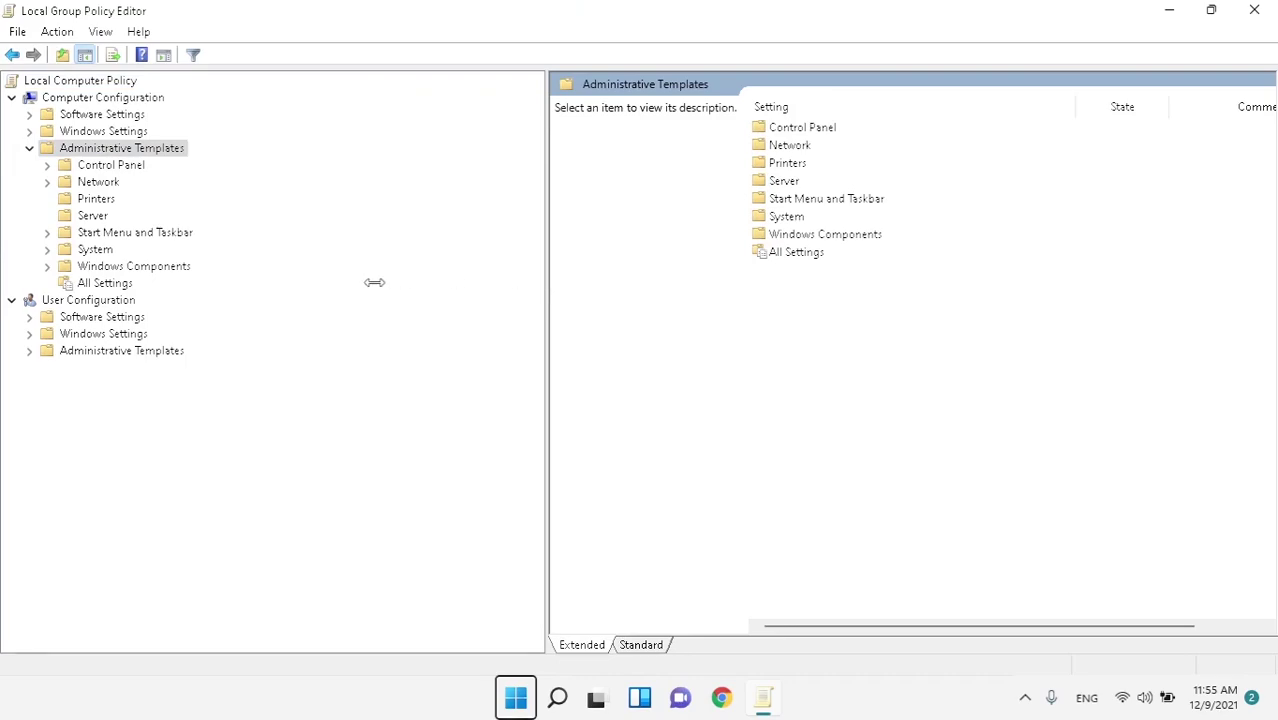
left_click_drag(374, 282, 260, 290)
left_click(47, 266)
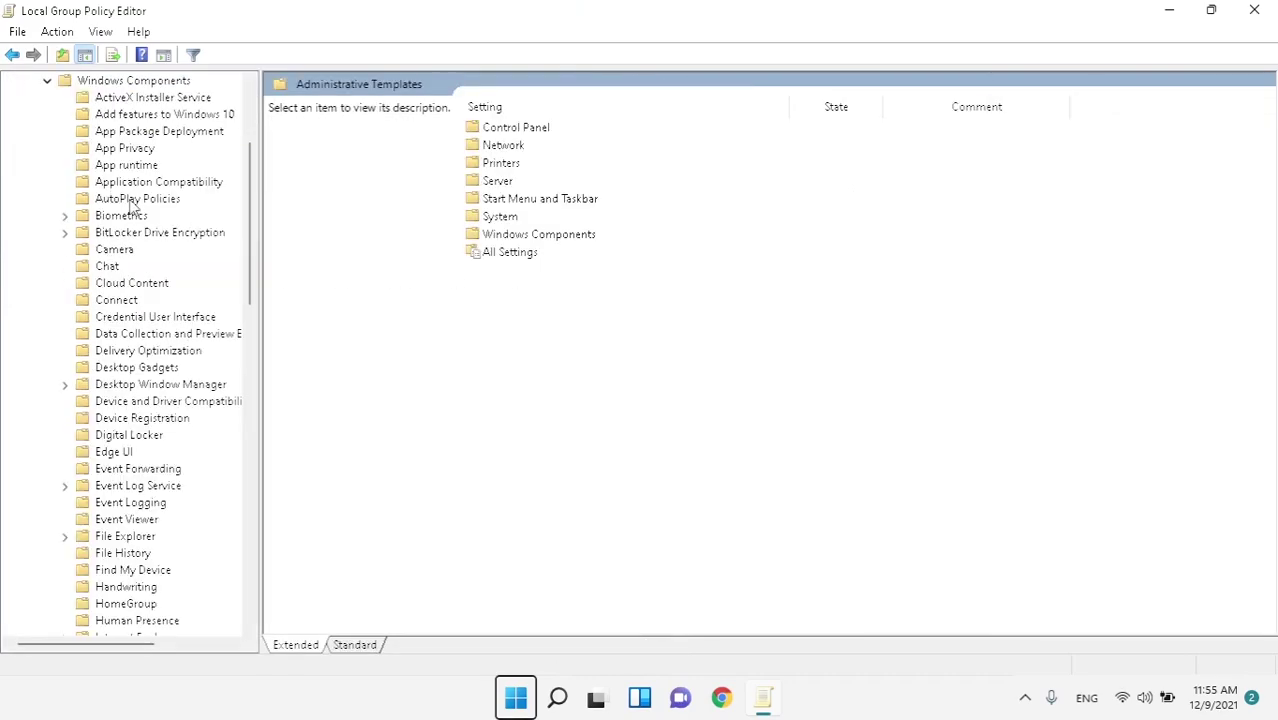
scroll(132, 206, "up", 3)
scroll(165, 313, "down", 10)
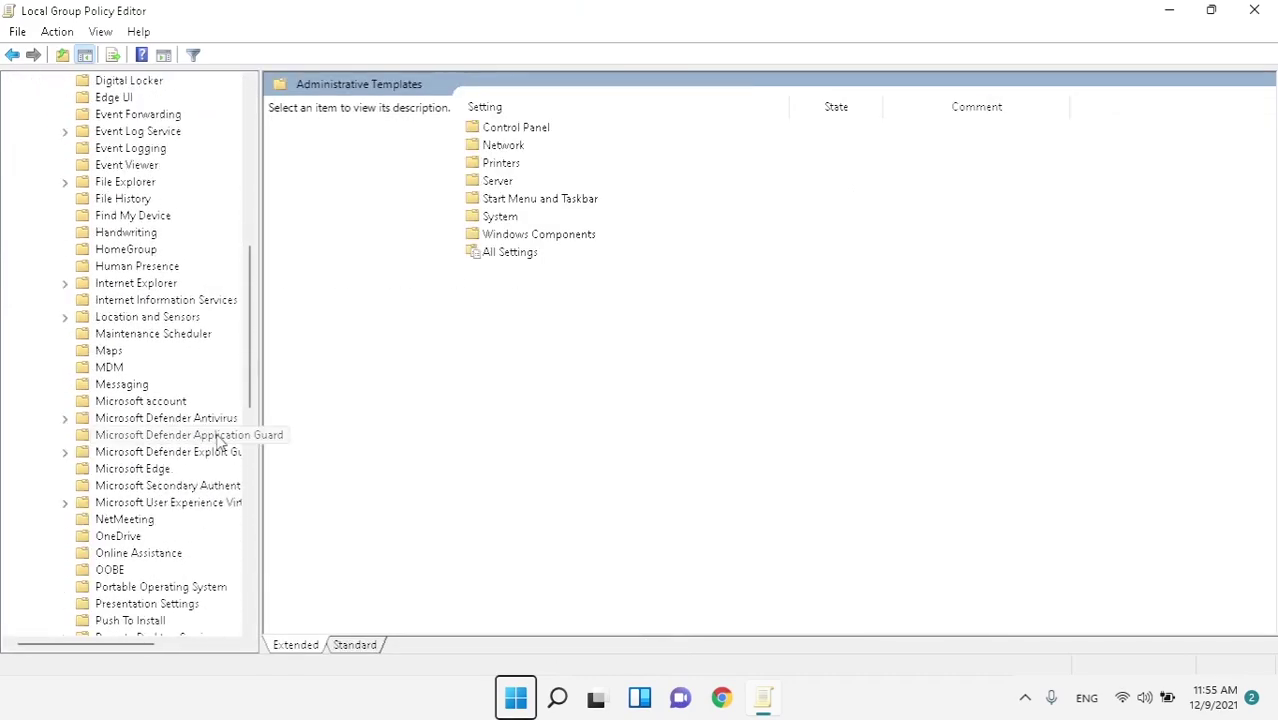
left_click(190, 418)
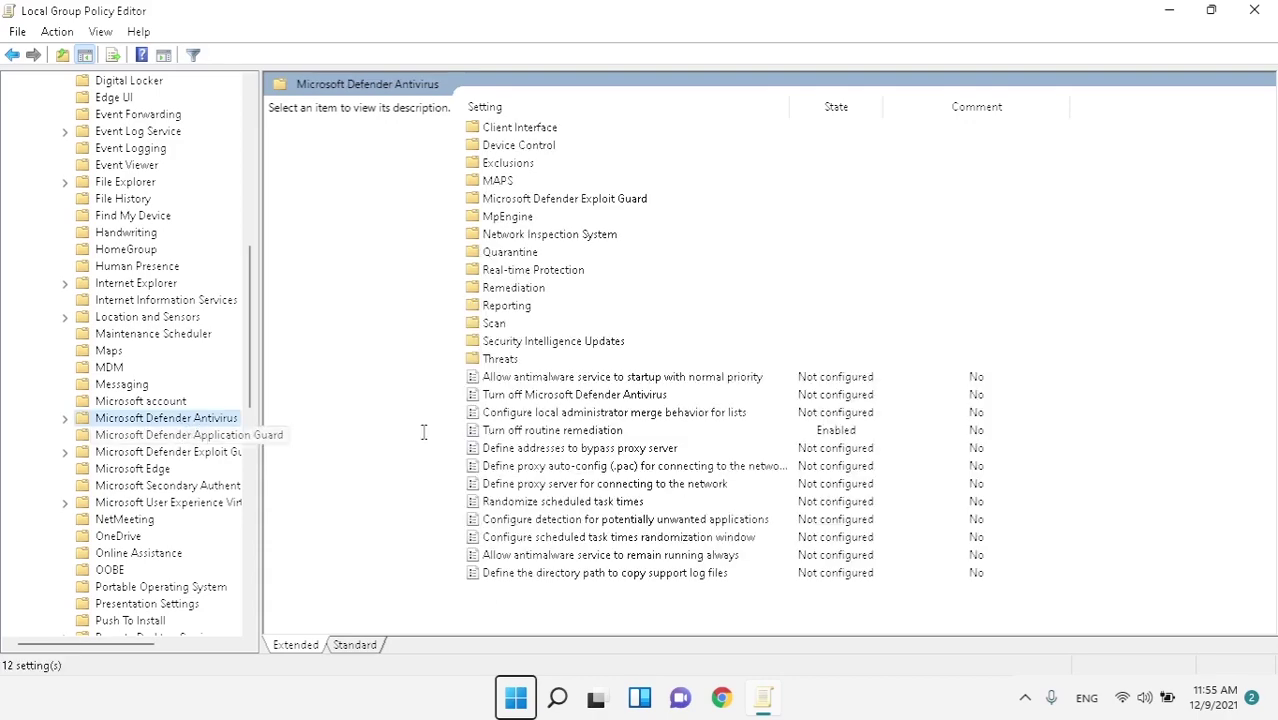
- Open the "Turn off Microsoft Defender Antivirus" policy and apply it as Not Configured
left_click(528, 430)
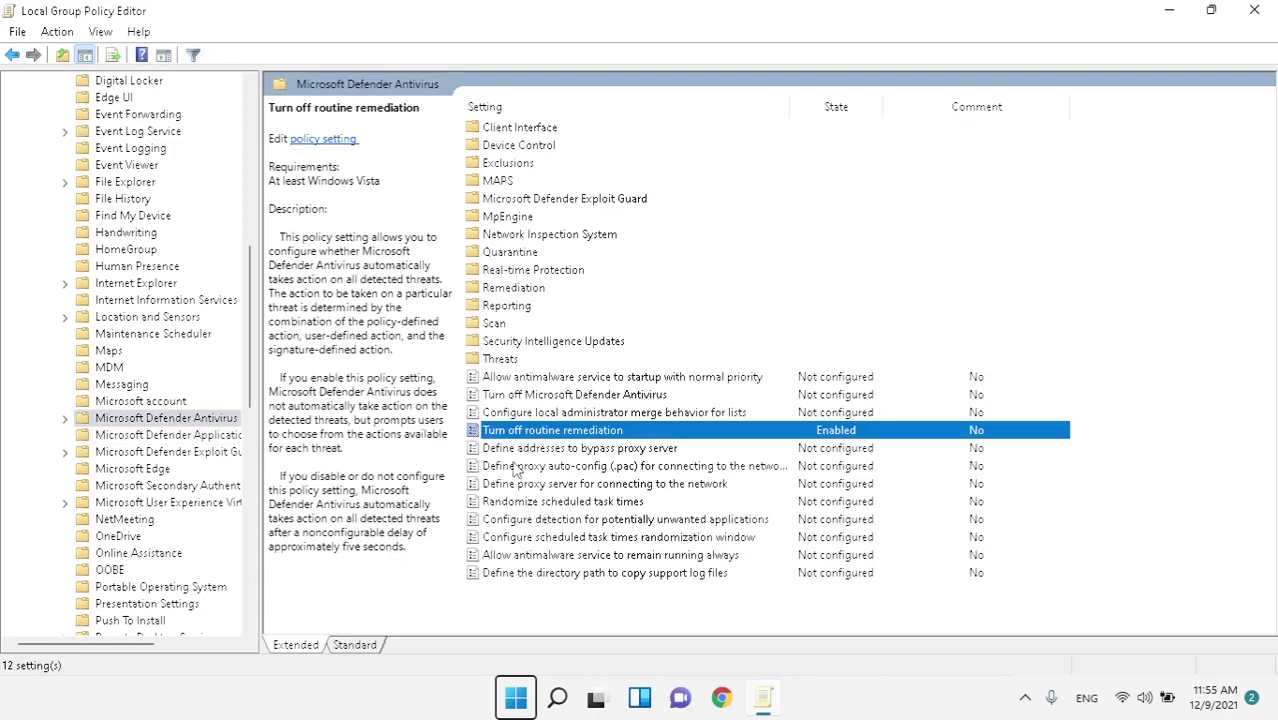
left_click(622, 396)
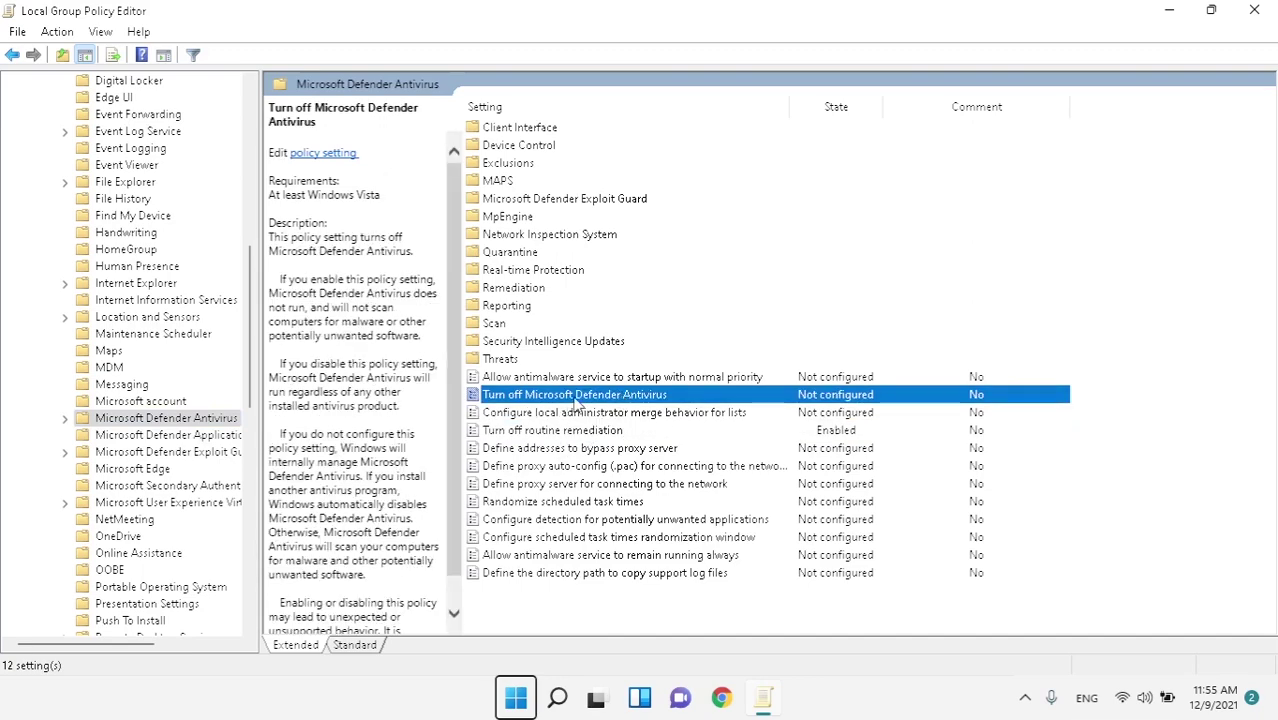
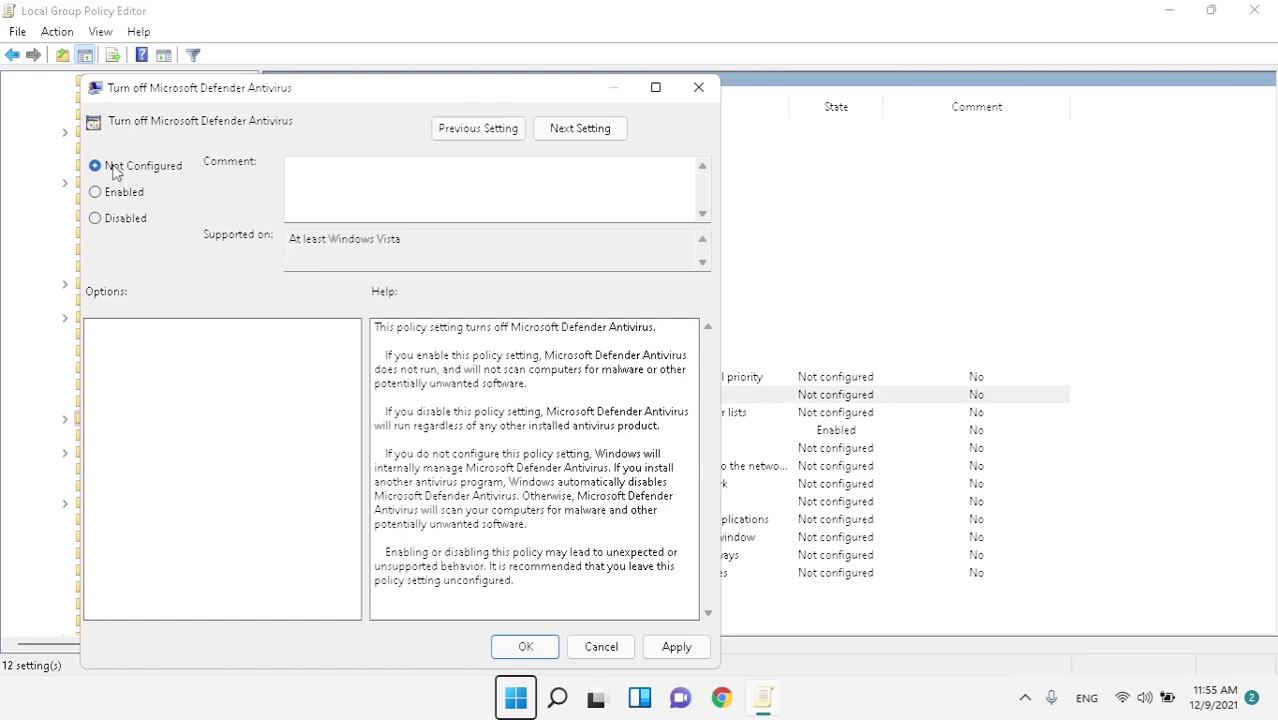
left_click(675, 652)
left_click(552, 647)
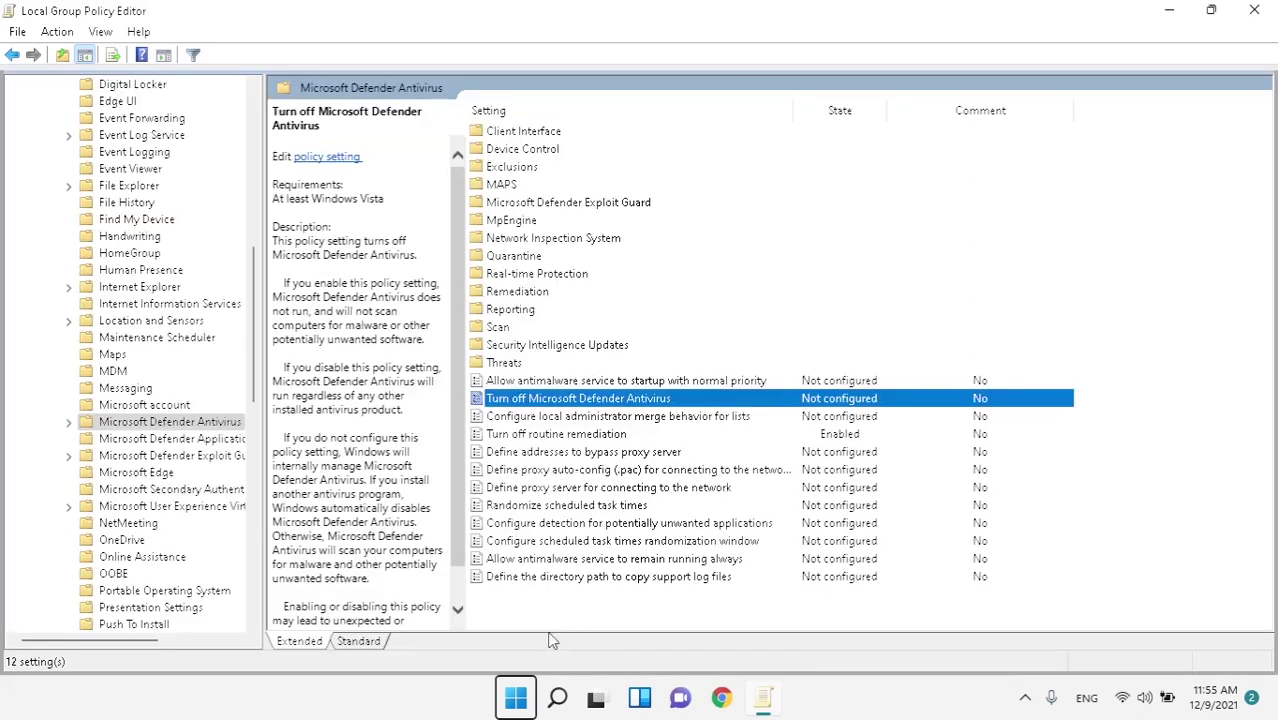
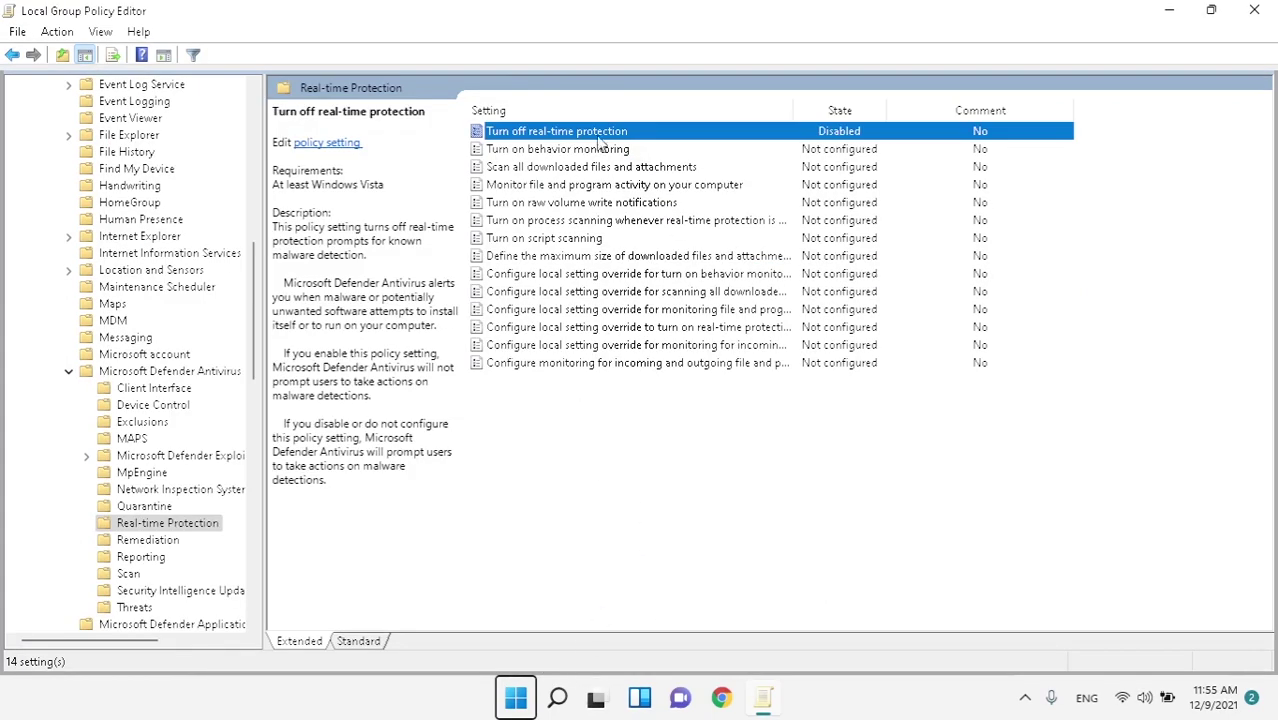
- Return from the Real-time Protection policies to the Microsoft Defender Antivirus folder and close the Local Group Policy Editor
key("BackSpace")
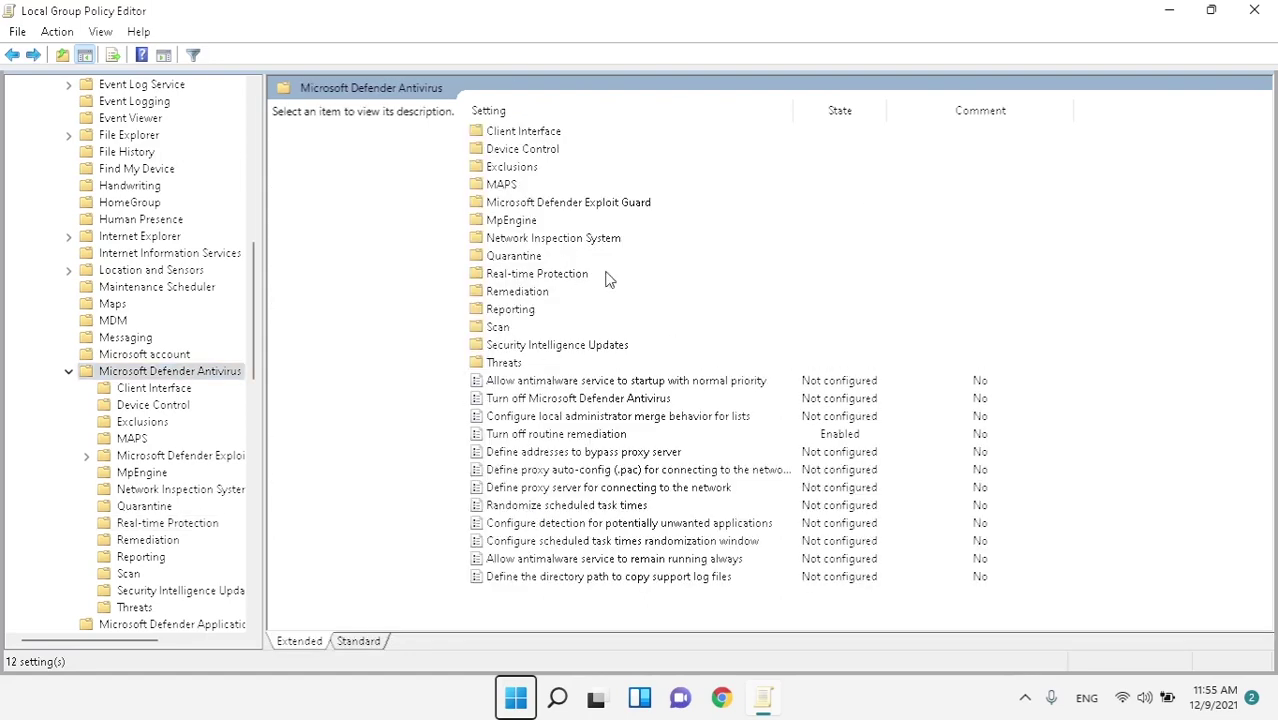
left_click(1256, 12)
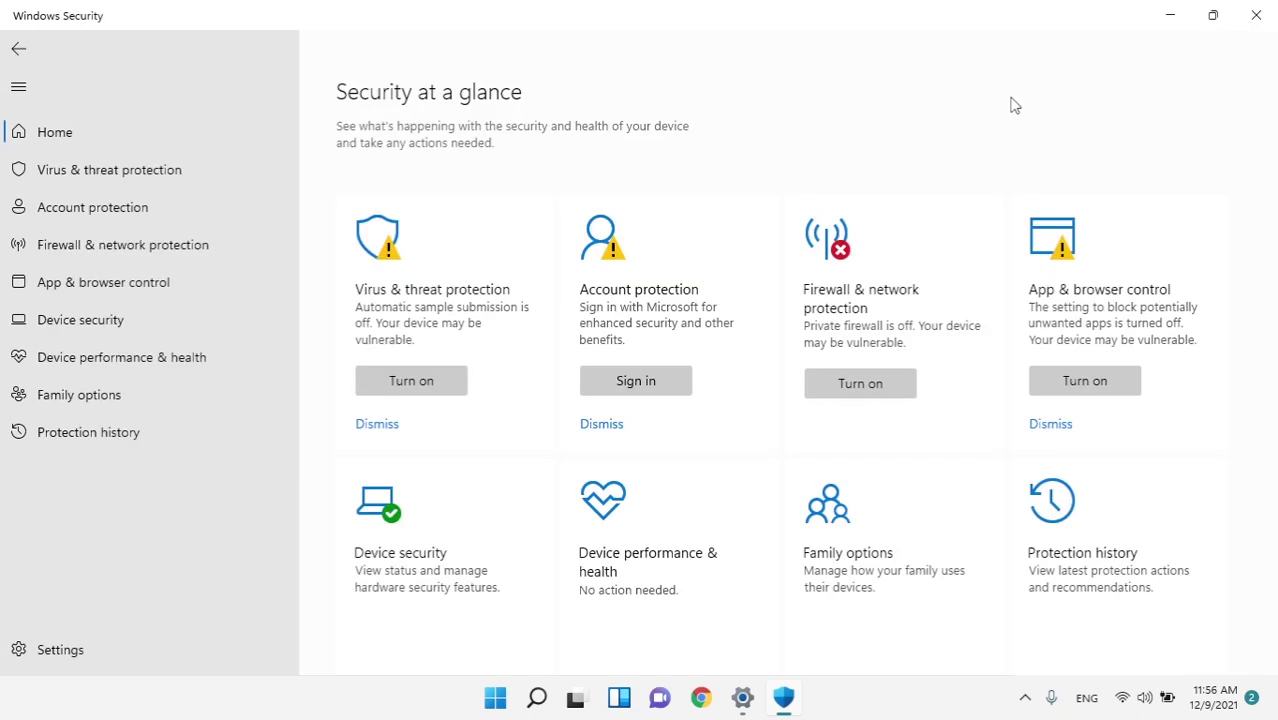
- In Windows Security, open the management of Virus & threat protection settings and review the options down to Tamper Protection
left_click(65, 176)
scroll(432, 422, "down", 3)
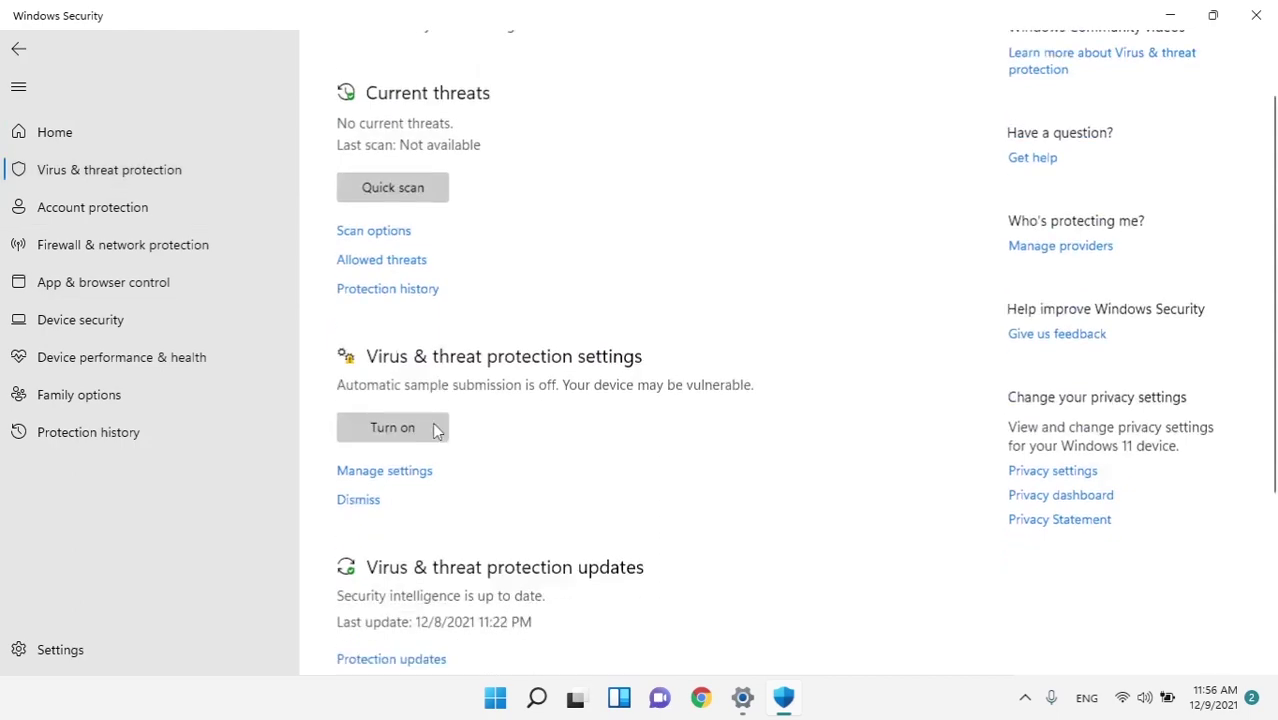
scroll(352, 230, "up", 3)
scroll(352, 230, "down", 2)
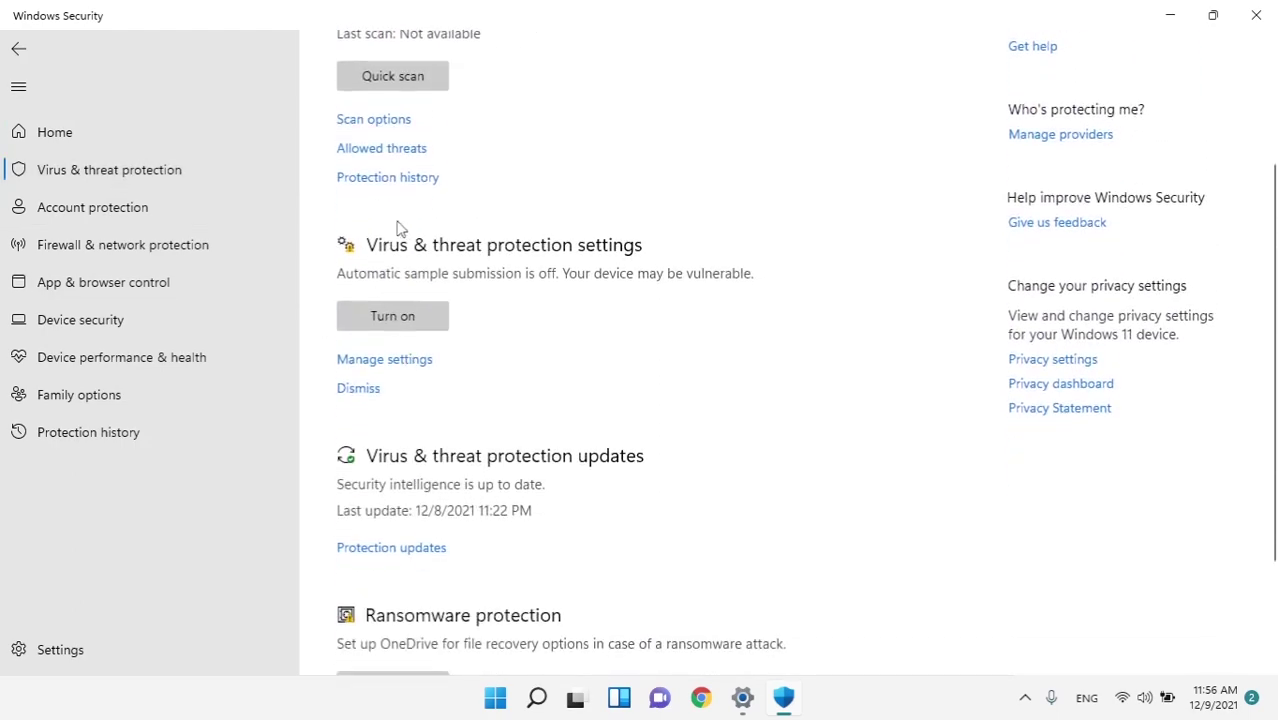
left_click(392, 362)
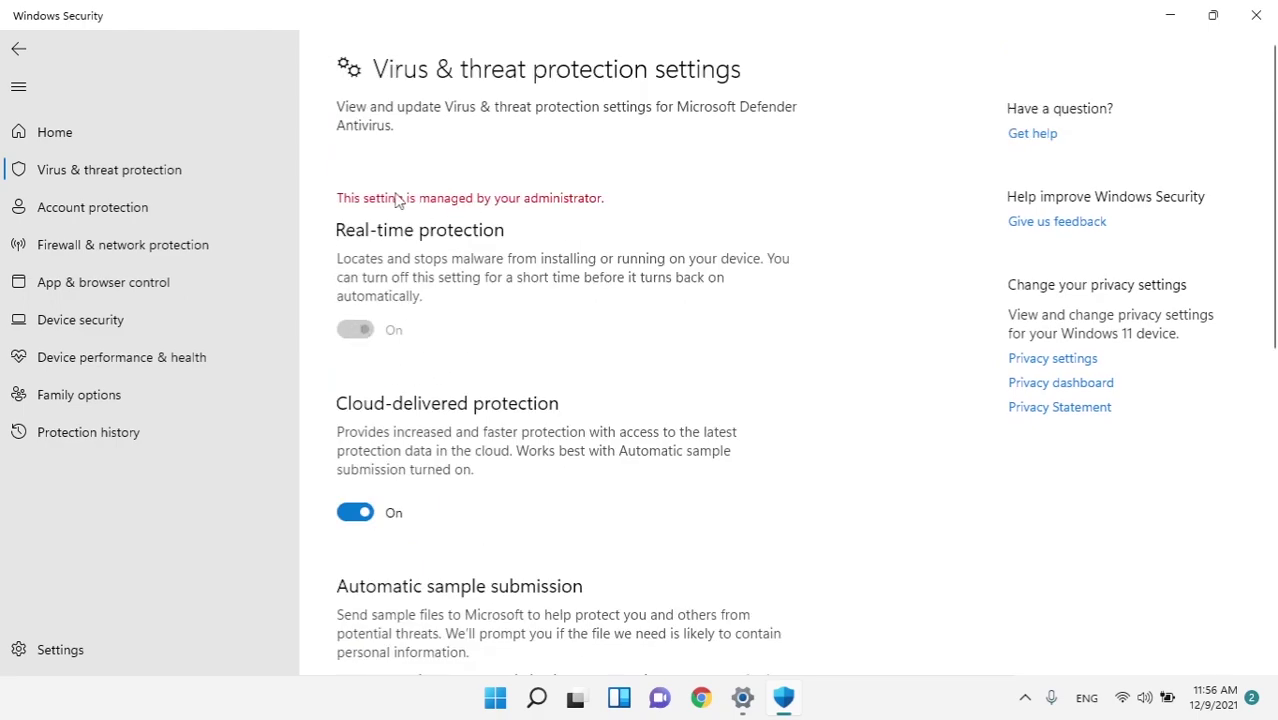
scroll(505, 213, "down", 3)
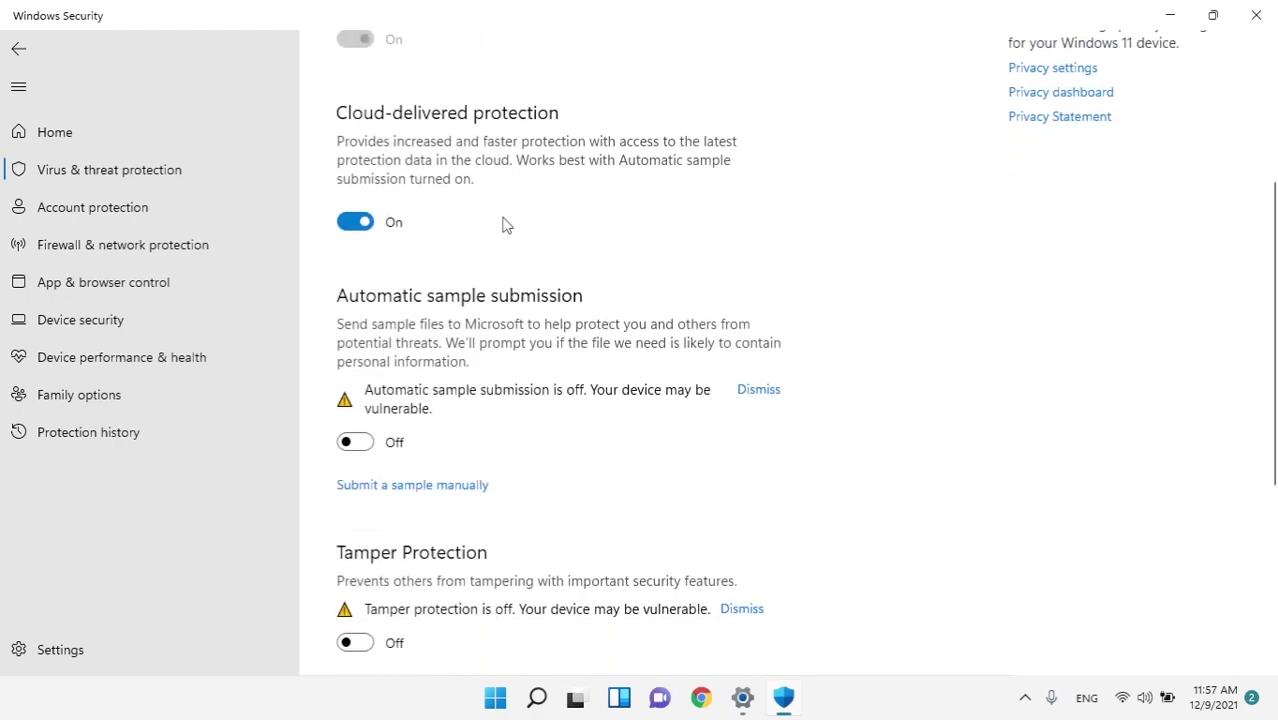
- Switch on Tamper Protection and Automatic sample submission in the Virus & threat protection settings
scroll(471, 434, "down", 2)
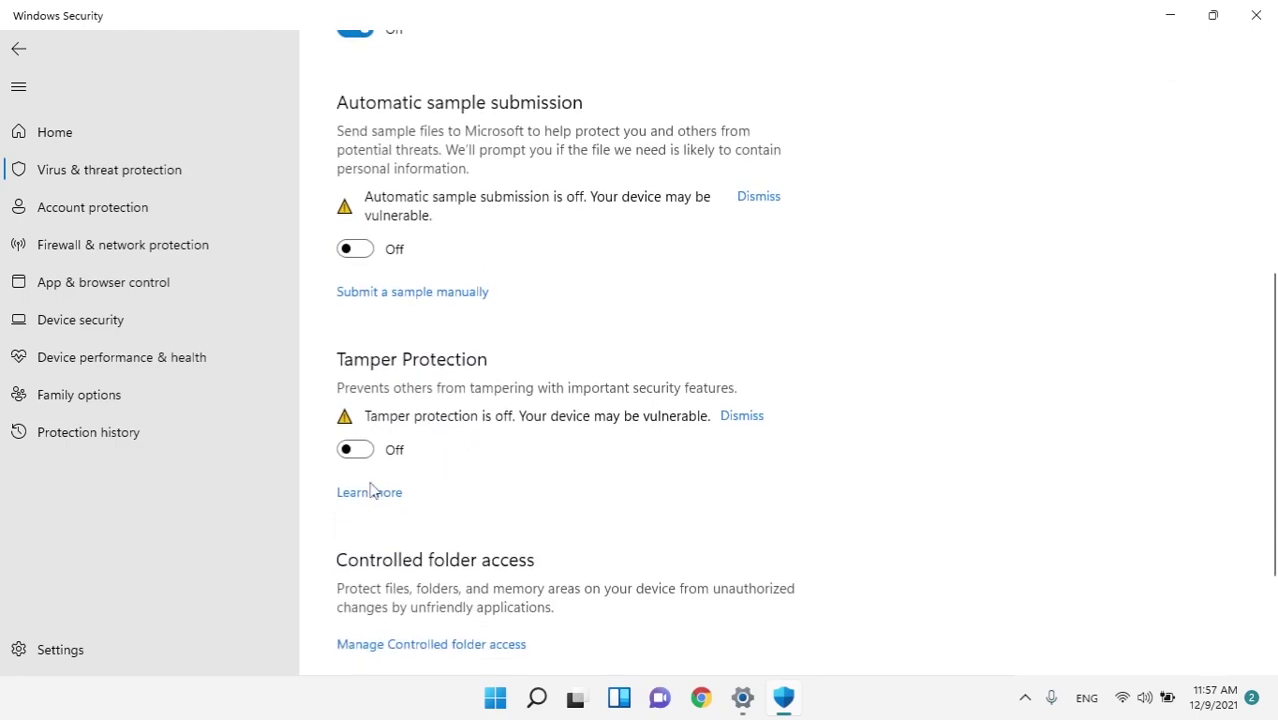
left_click(356, 449)
left_click(358, 249)
scroll(400, 280, "up", 3)
scroll(434, 399, "down", 4)
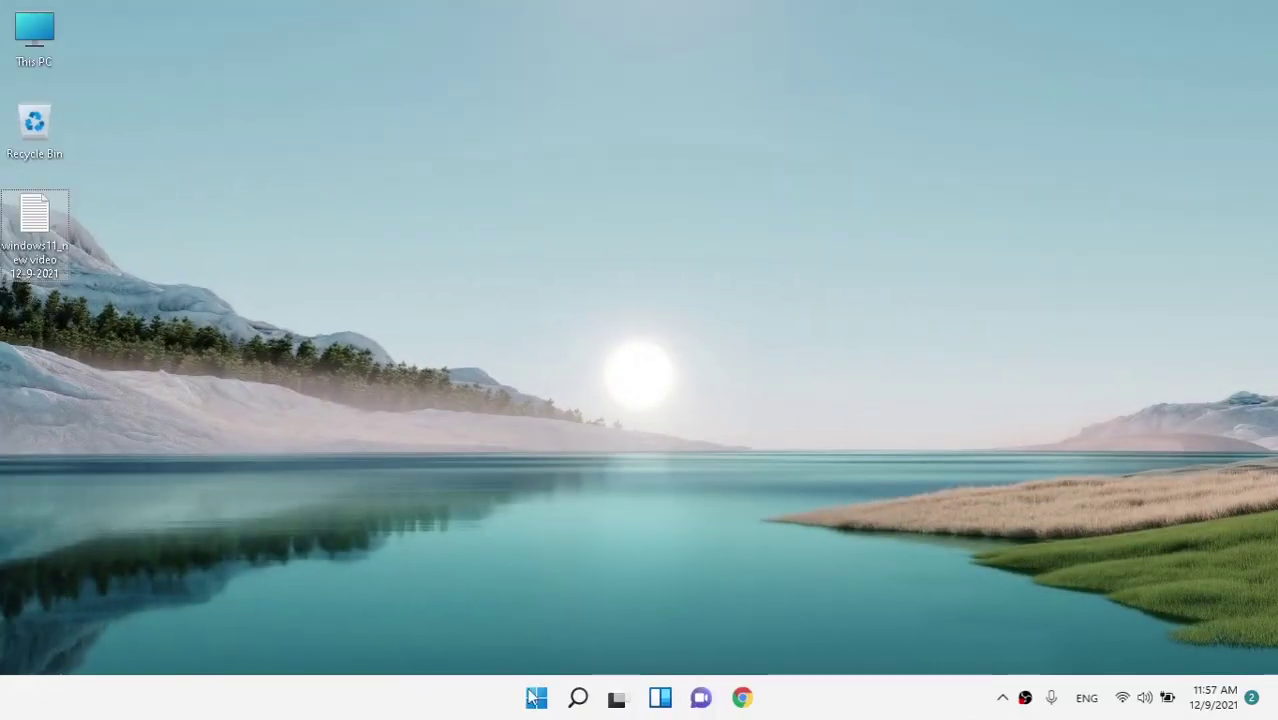
- Open the Services console, maximize its window and jump to the services starting with S
left_click(535, 683)
type("ser")
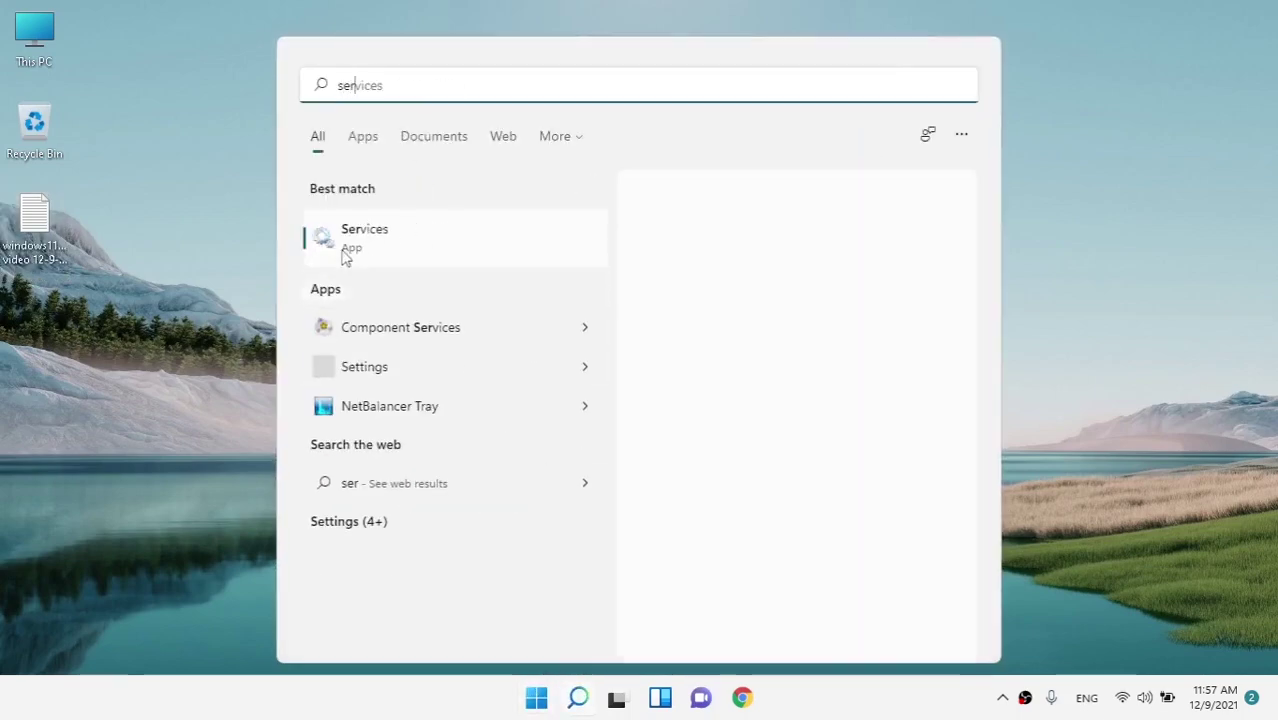
left_click(652, 370)
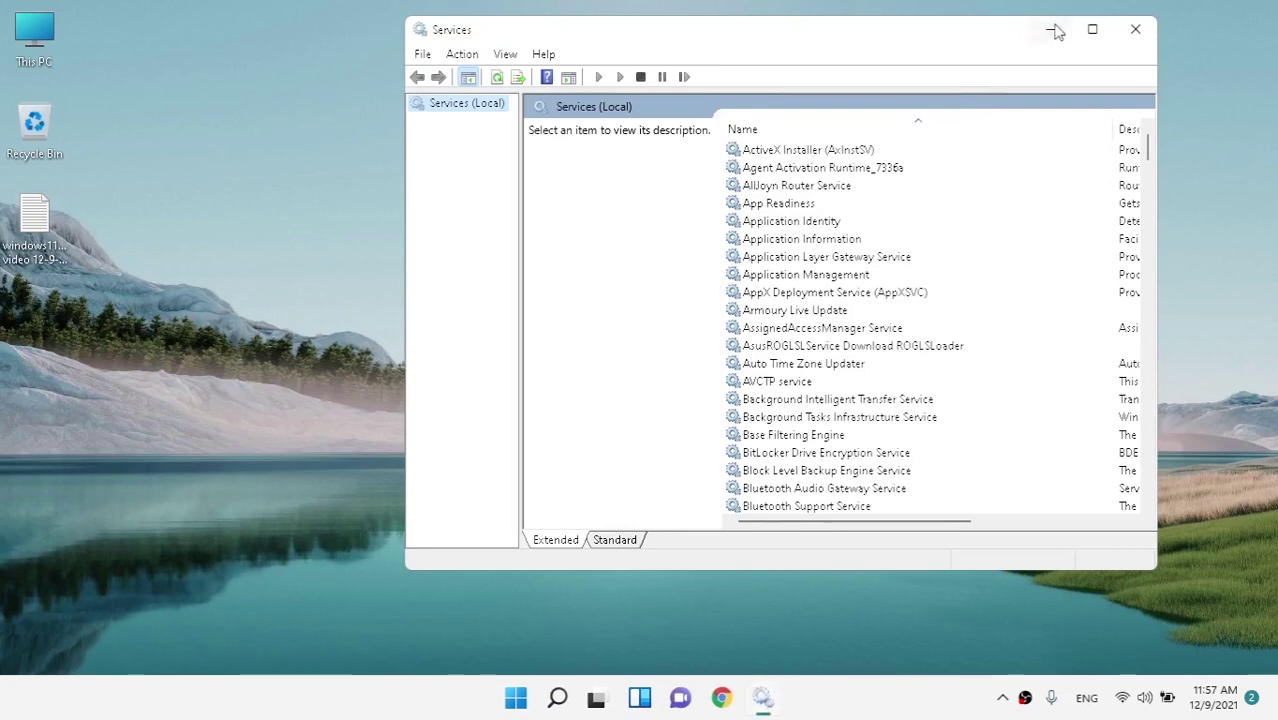
left_click(1089, 26)
left_click(503, 340)
key("s")
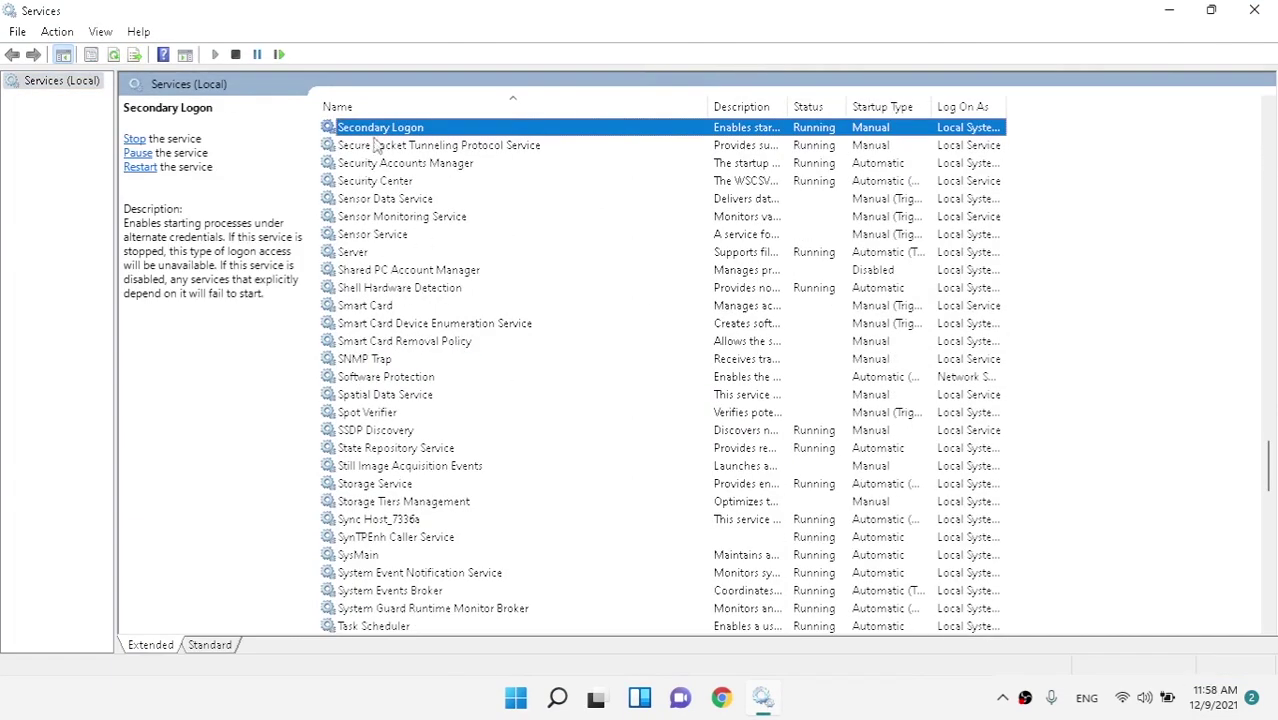
- Open the properties of the Security Center service, check its startup type and status, and close them
left_click(589, 184)
double_click(873, 190)
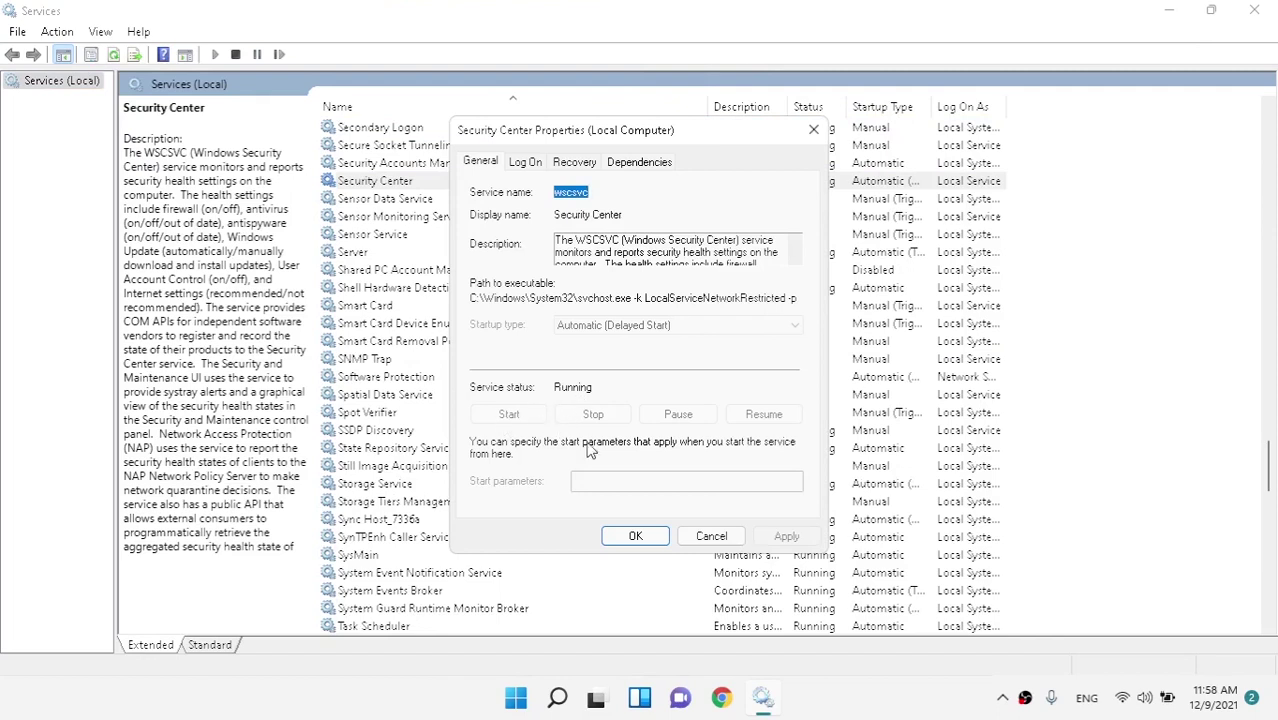
left_click(635, 538)
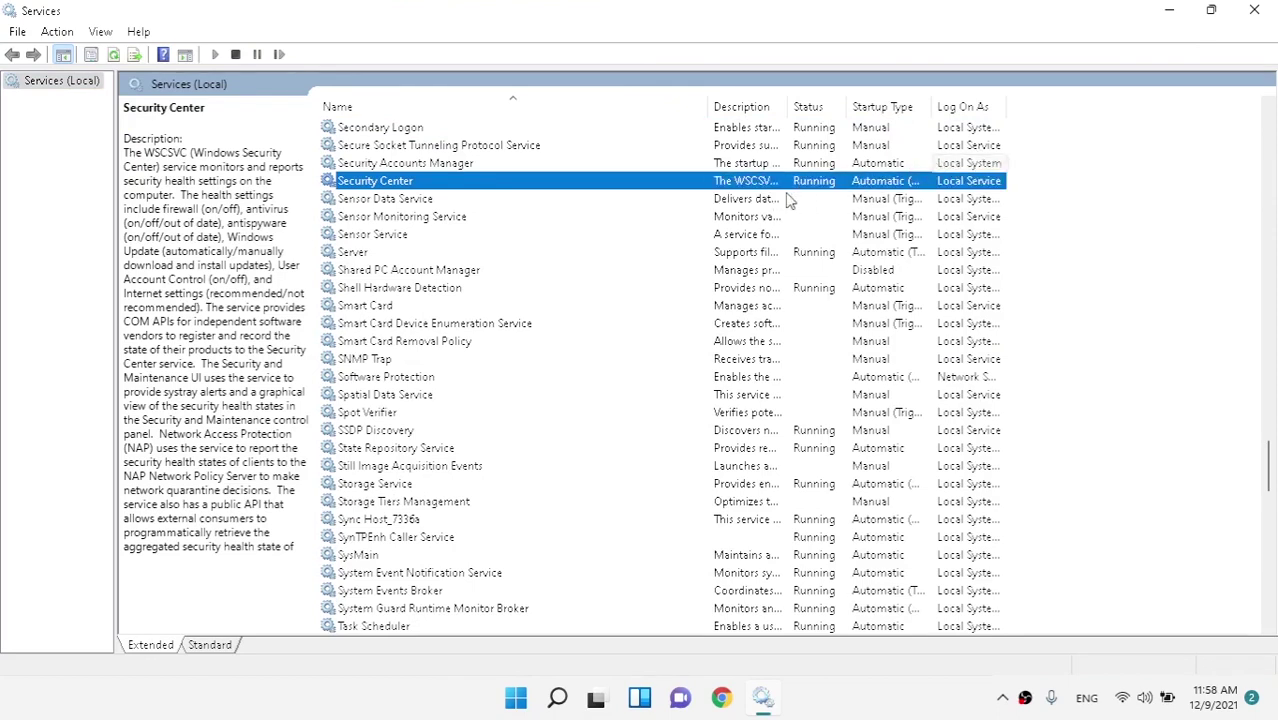
- View the Security Accounts Manager and Sensor Data Service entries and close the Services console
left_click(426, 165)
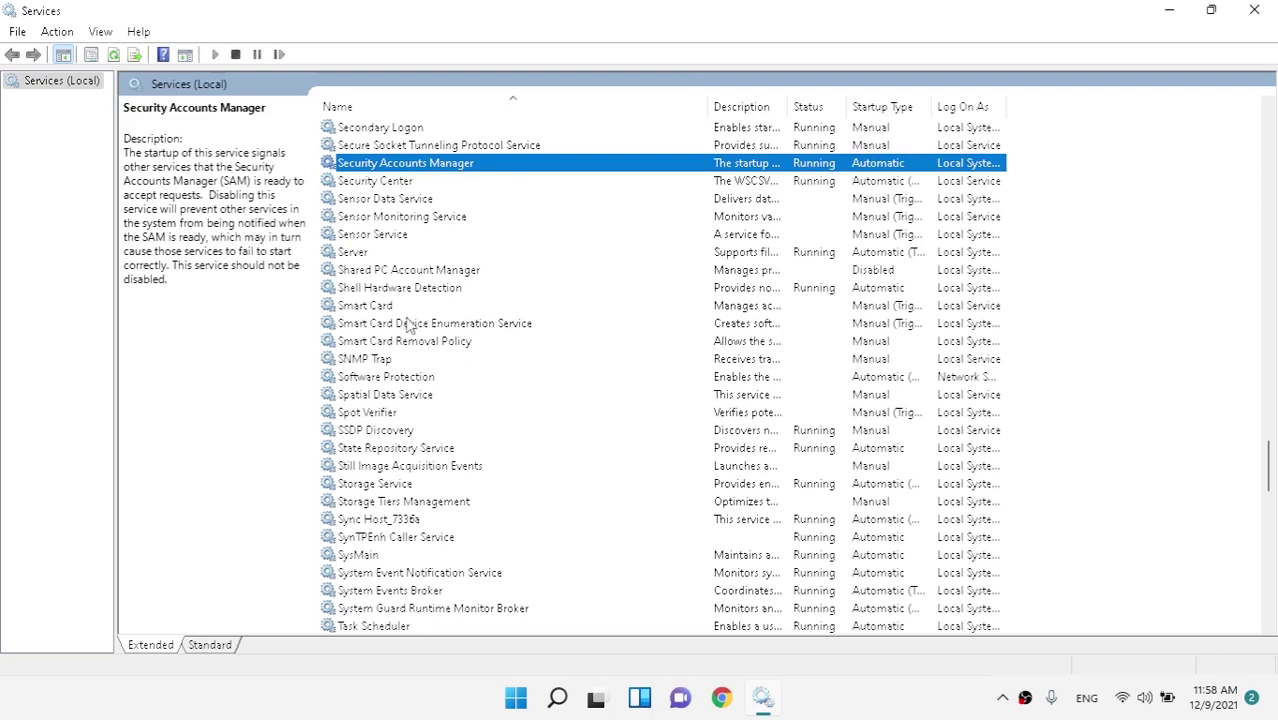
left_click(405, 200)
scroll(449, 240, "down", 1)
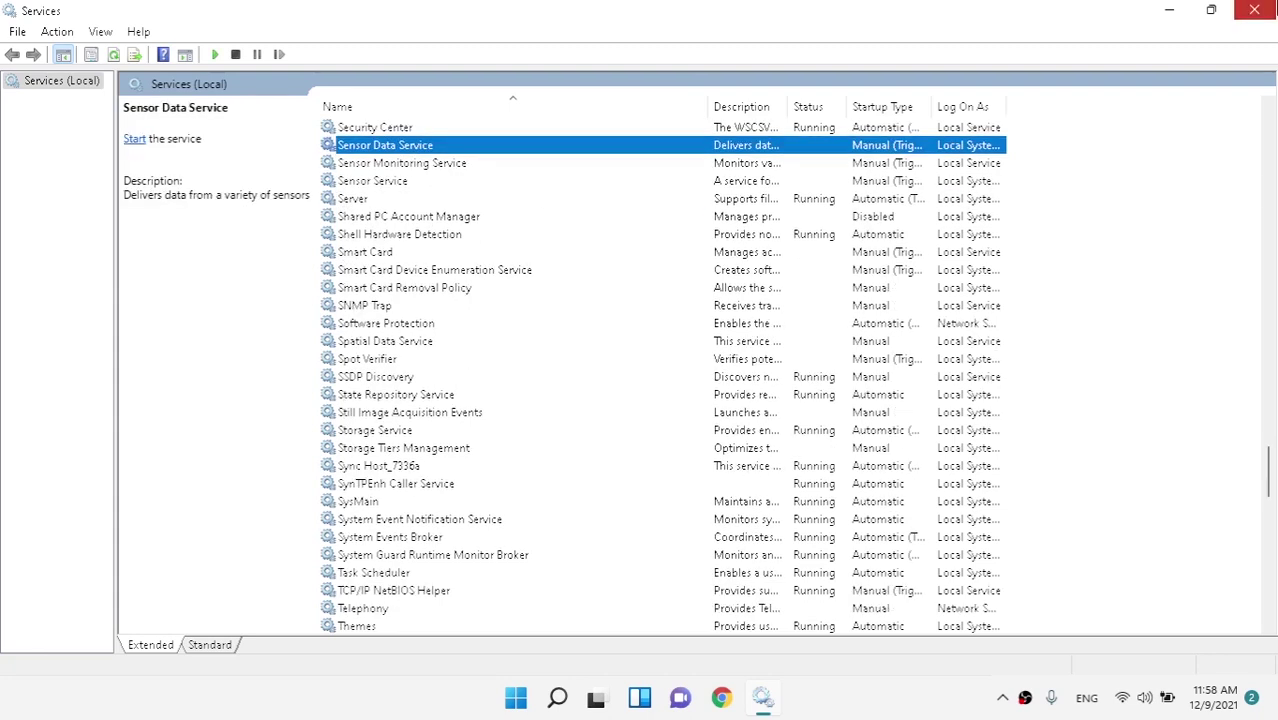
left_click(1254, 10)
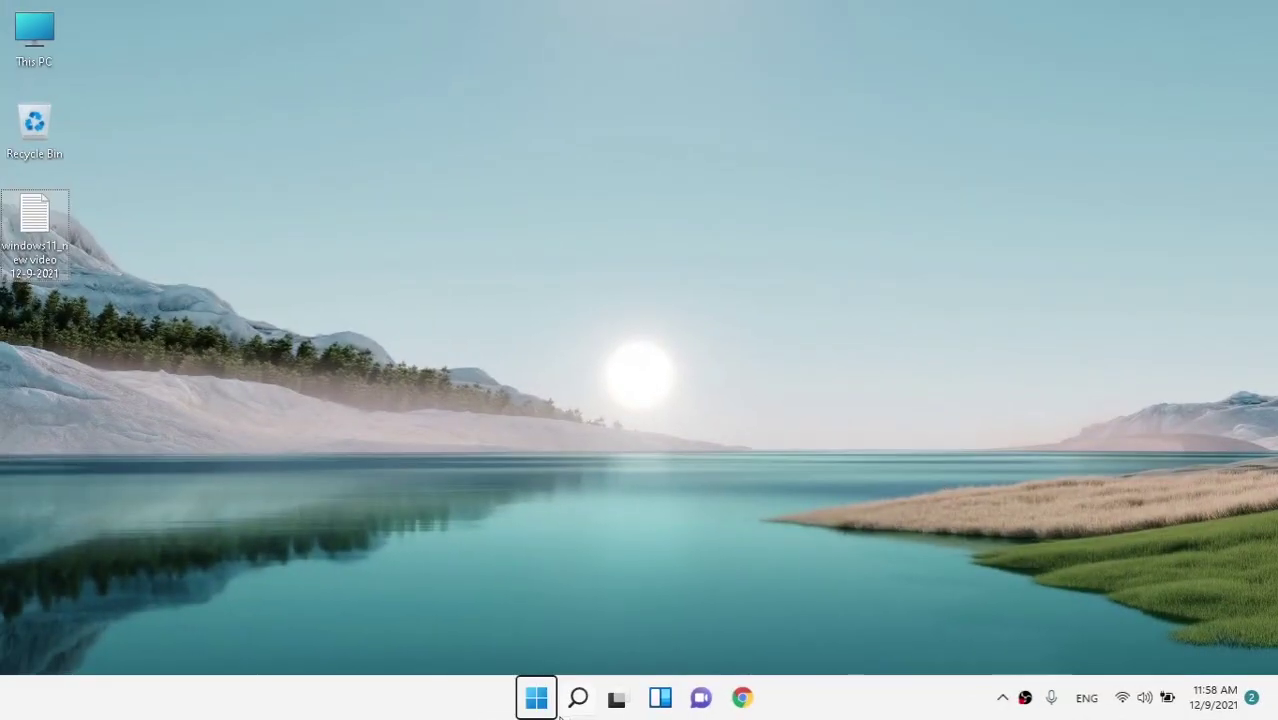
- Find Registry Editor in the Windows search and run it as administrator
left_click(534, 697)
type("RE")
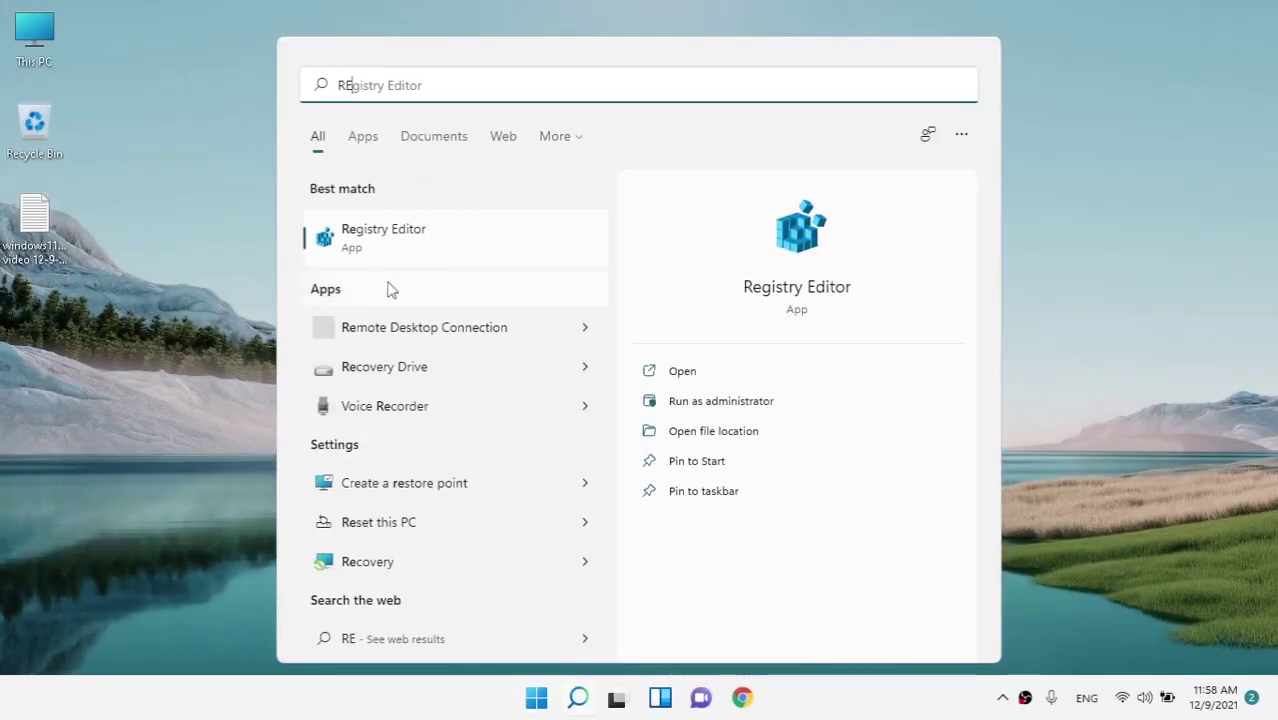
left_click(718, 402)
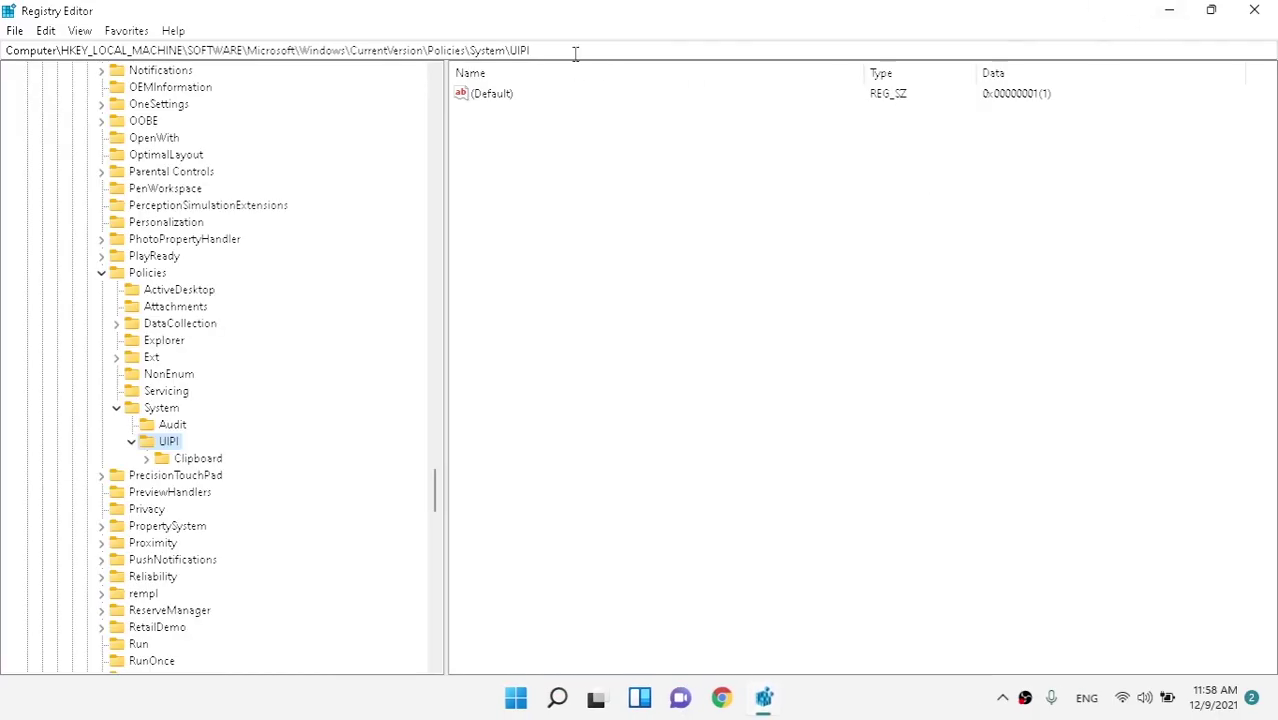
- Replace the registry path with HKEY_LOCAL_MACHINE\SOFTWARE\Policies\Microsoft\Windows Defender and view its Real-Time Protection subkey
left_click_drag(575, 53, 8, 48)
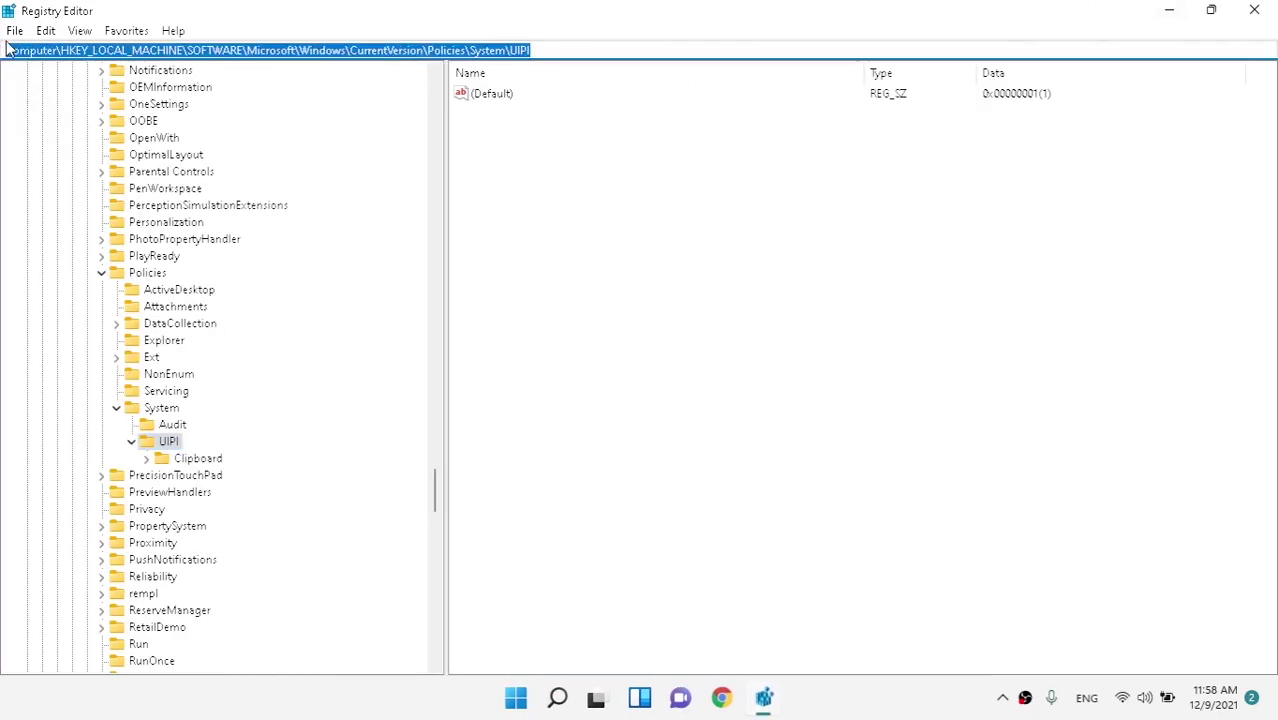
right_click(176, 48)
left_click(222, 146)
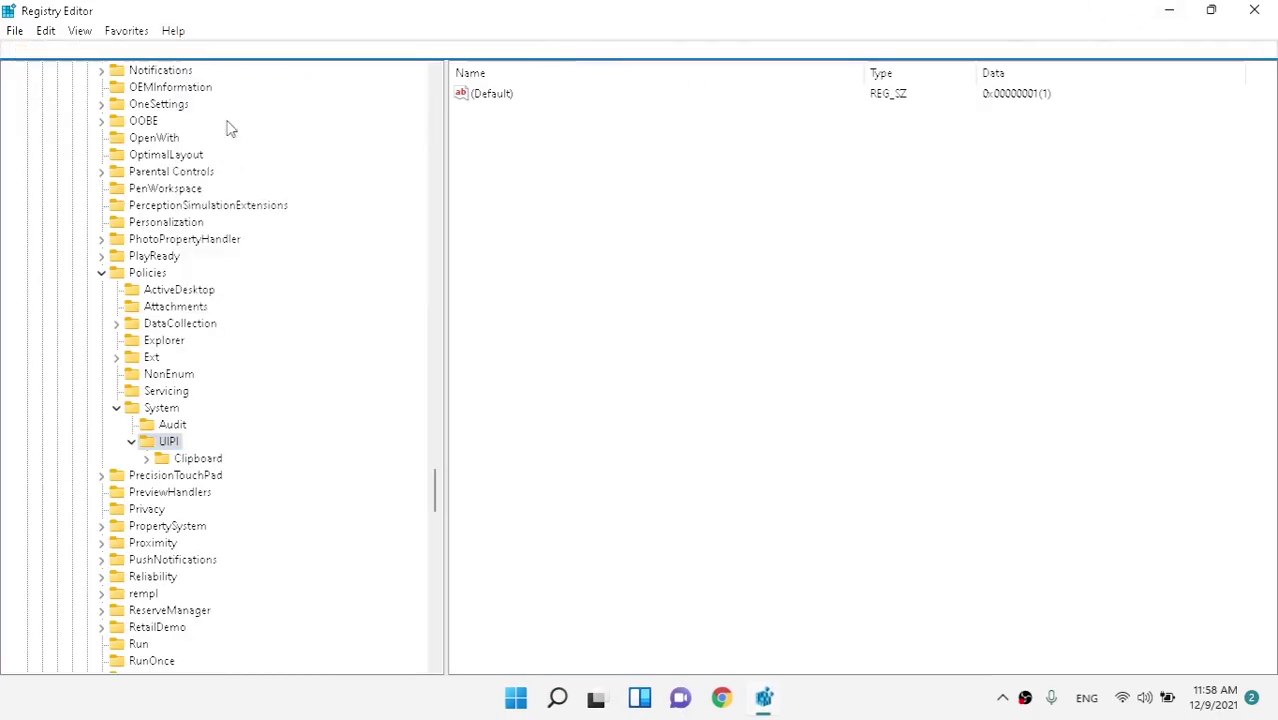
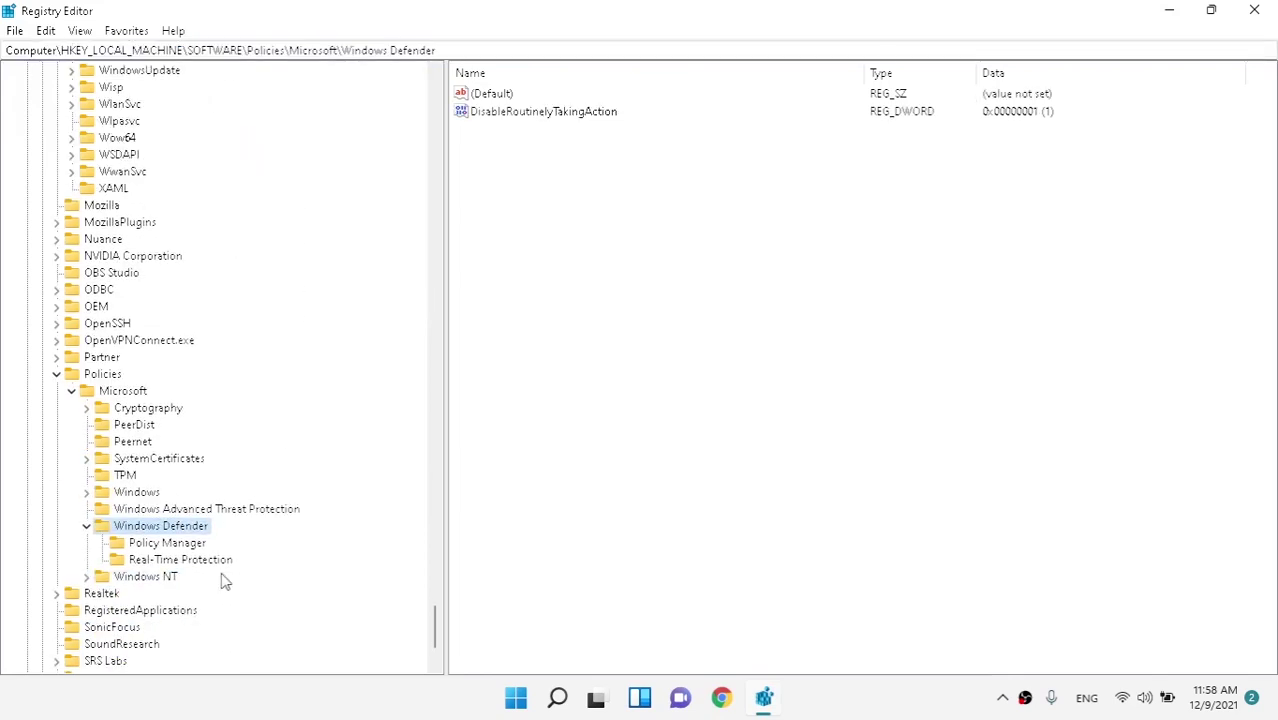
left_click(221, 563)
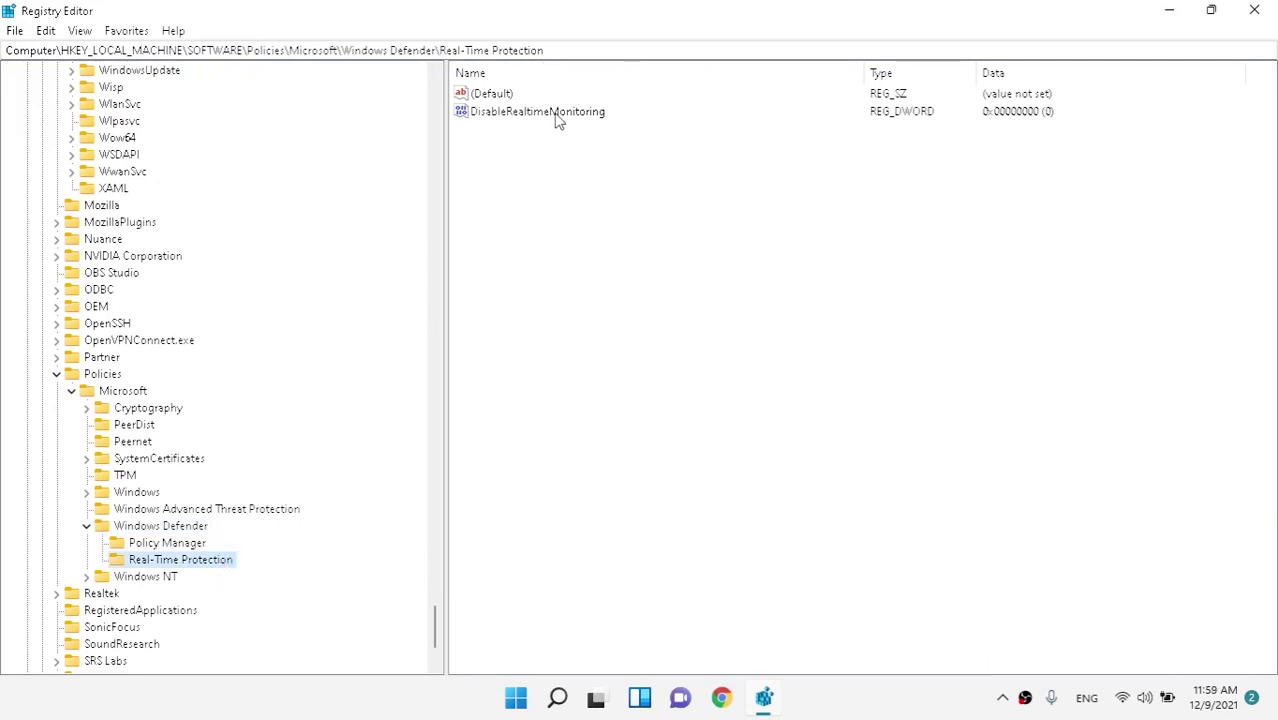
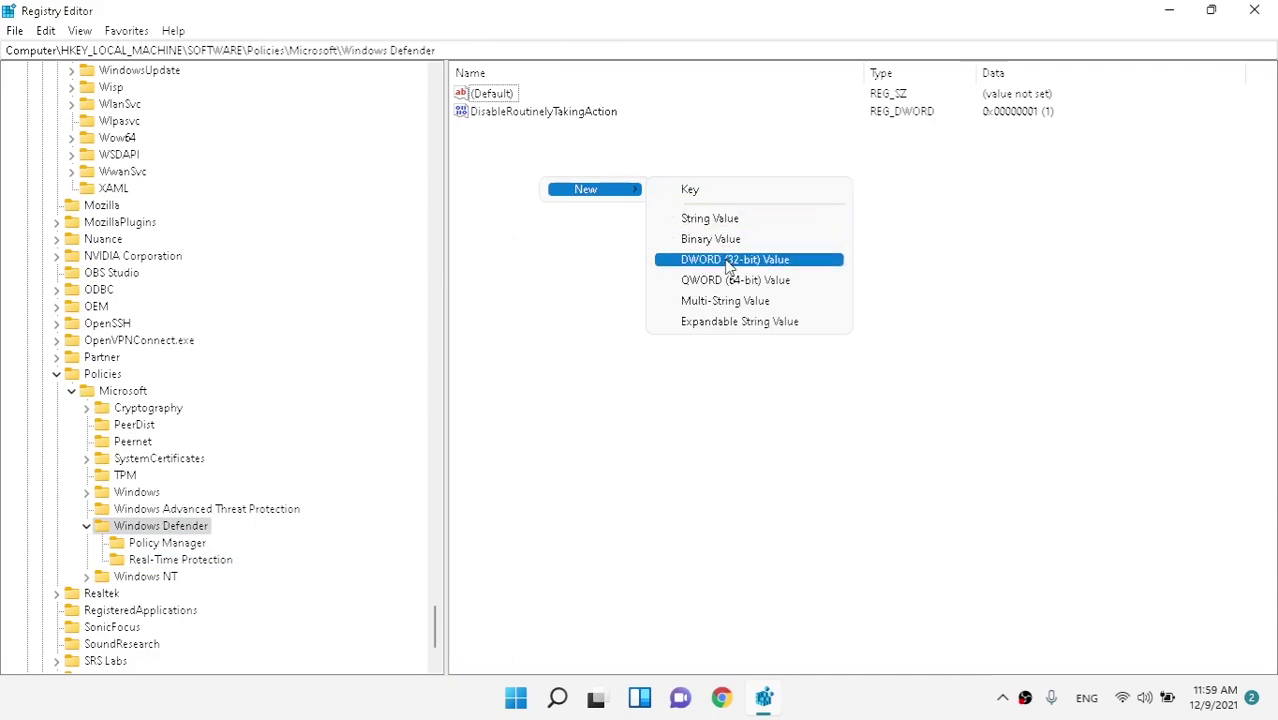
left_click(777, 420)
double_click(642, 6)
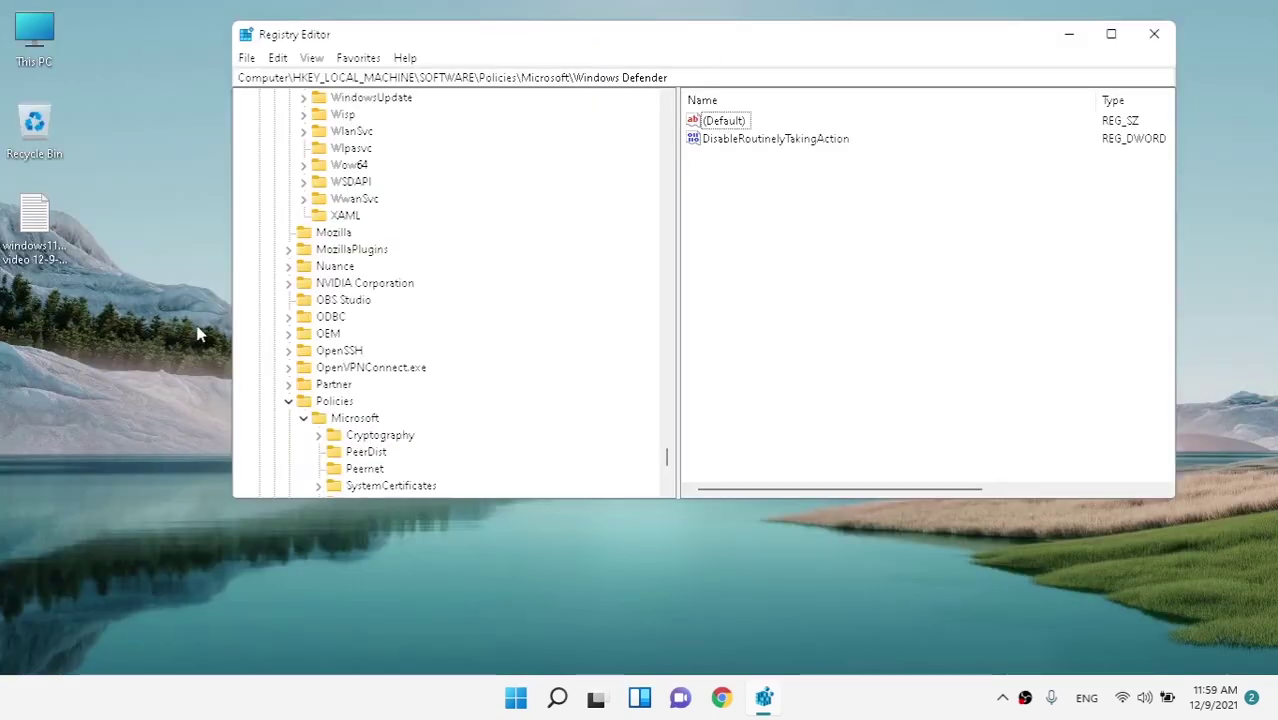
key("super+Up")
- Create a DWORD (32-bit) value named DisableAntiSpyware in the Windows Defender key and set its data to 0
right_click(610, 212)
mouse_move(648, 228)
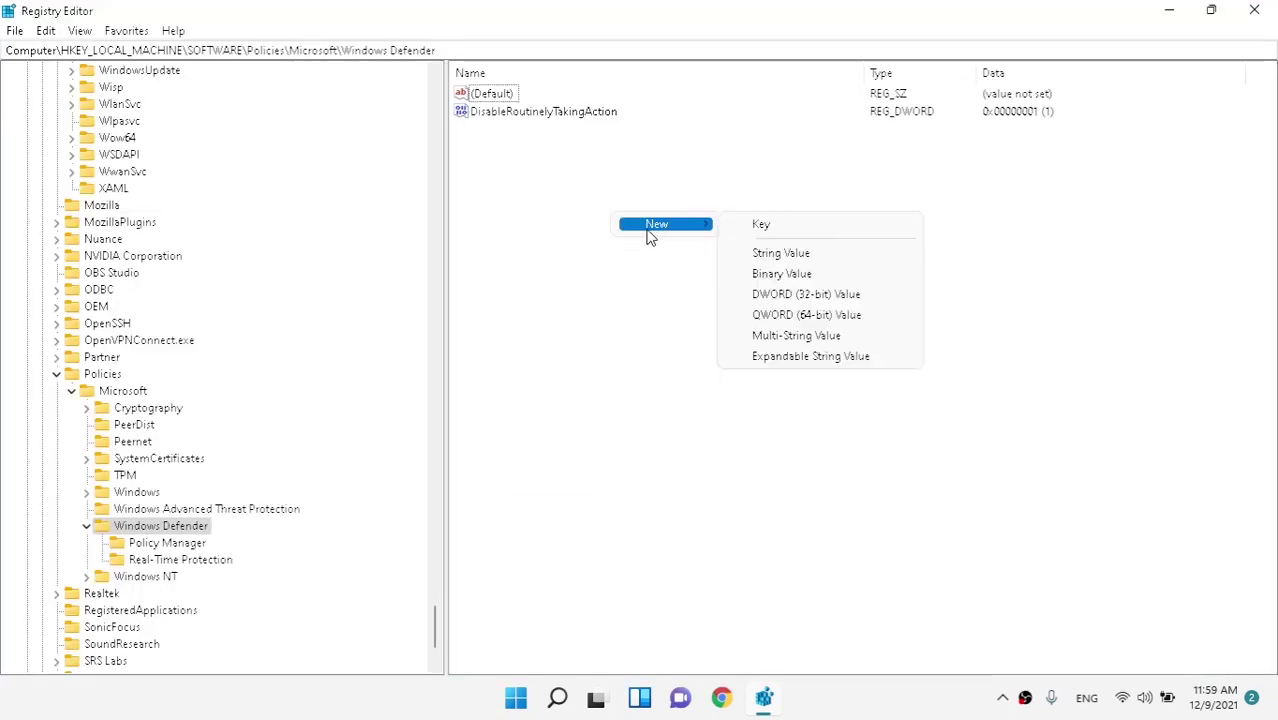
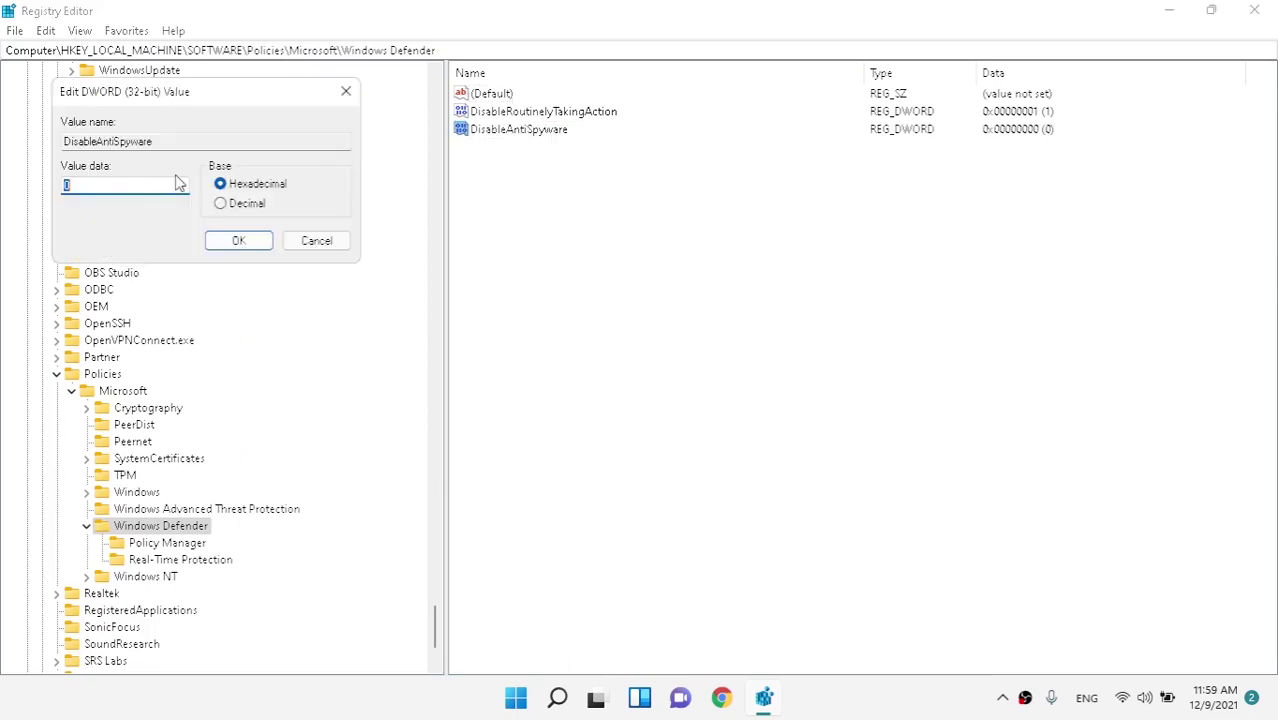
type("0")
left_click(238, 241)
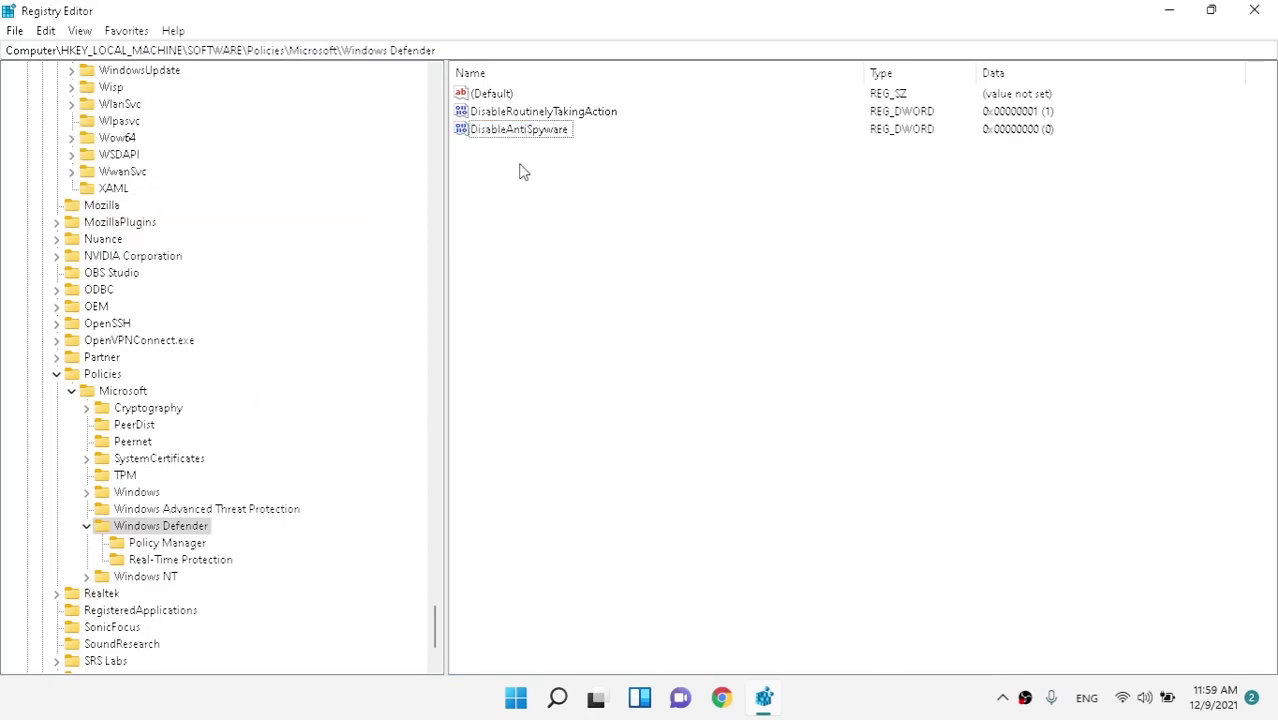